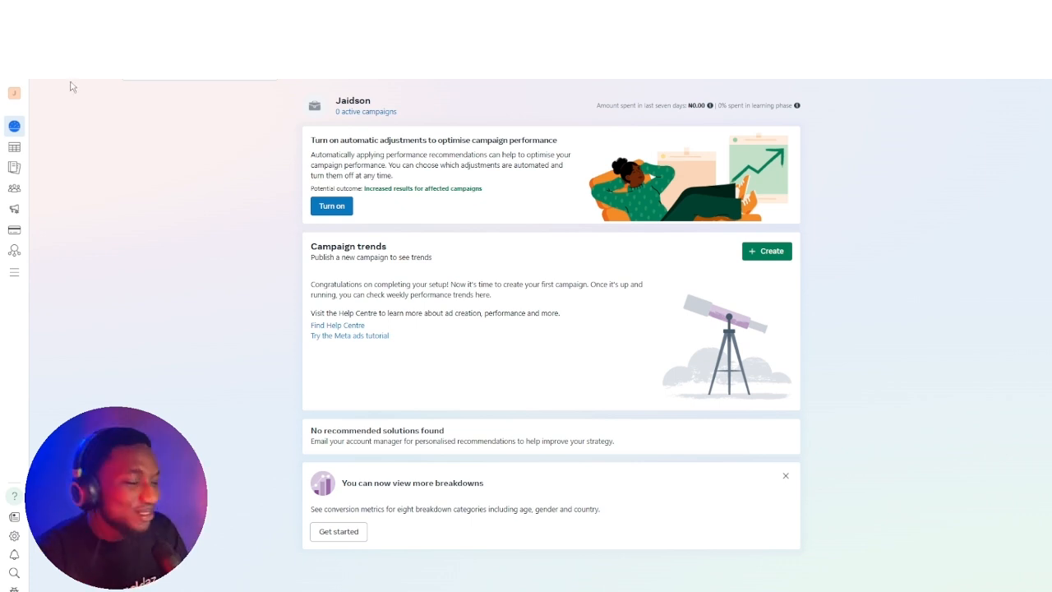
Open the Audiences page and start creating a new lookalike audience.
mouse_move(58, 153)
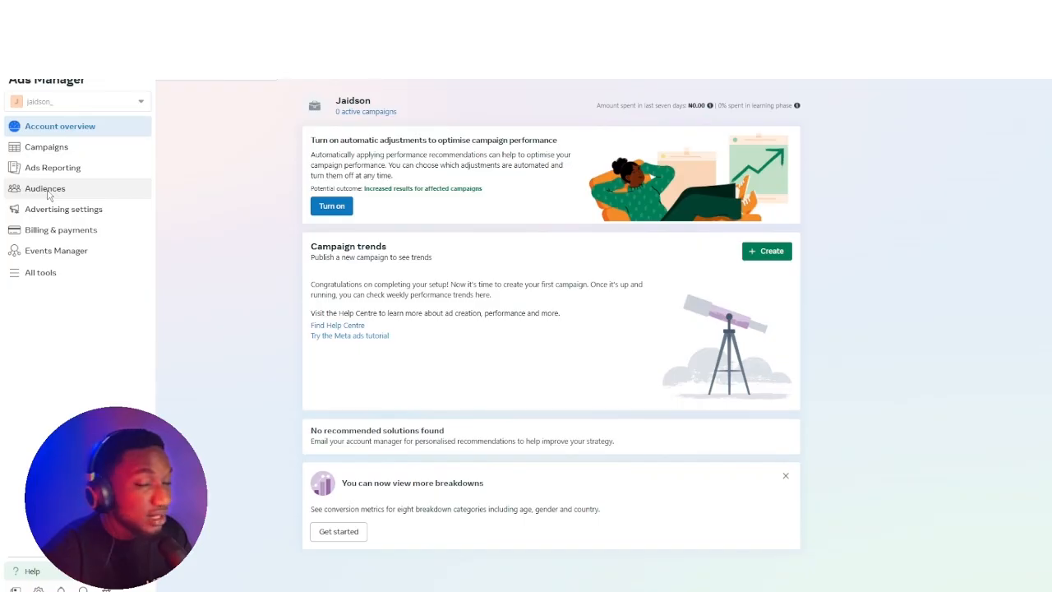
left_click(157, 197)
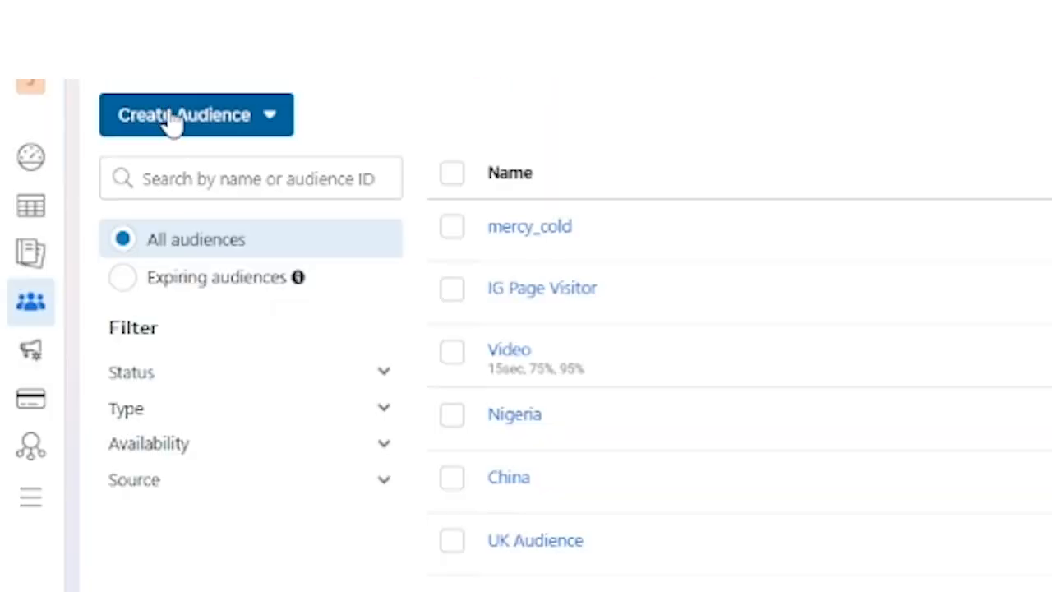
left_click(171, 120)
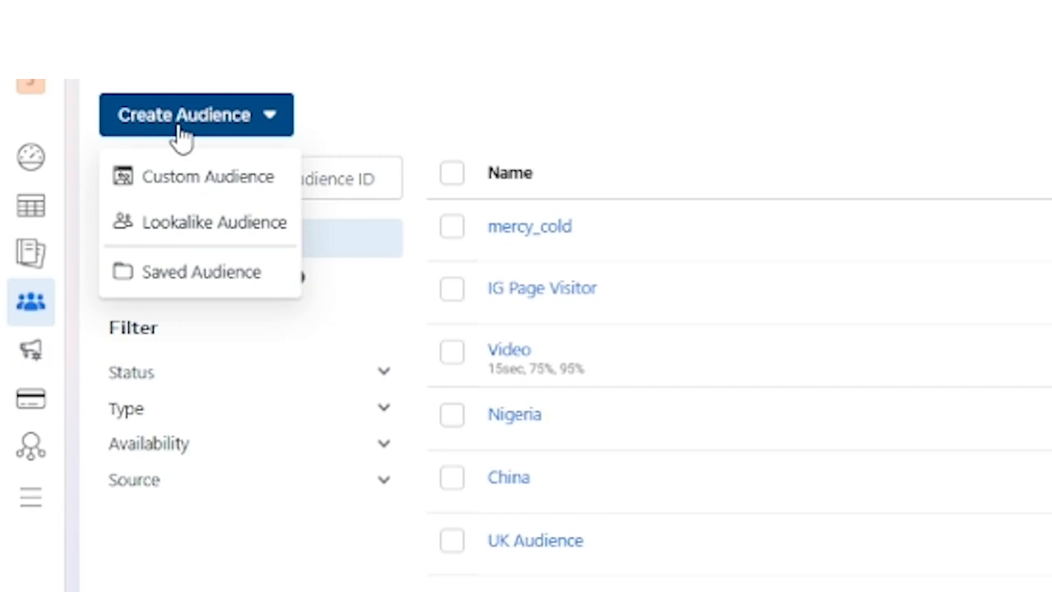
mouse_move(208, 176)
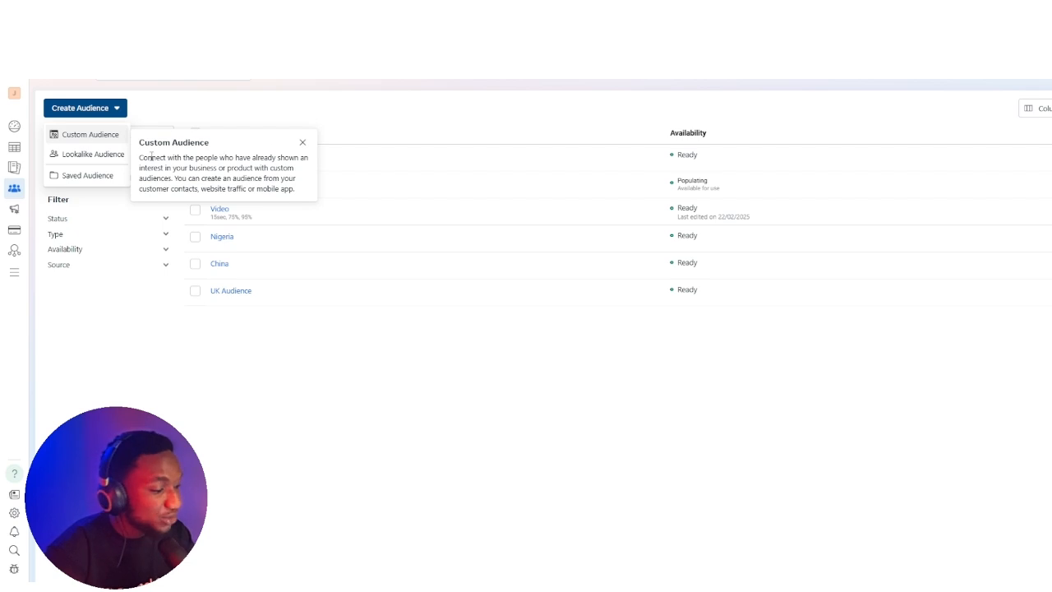
mouse_move(93, 156)
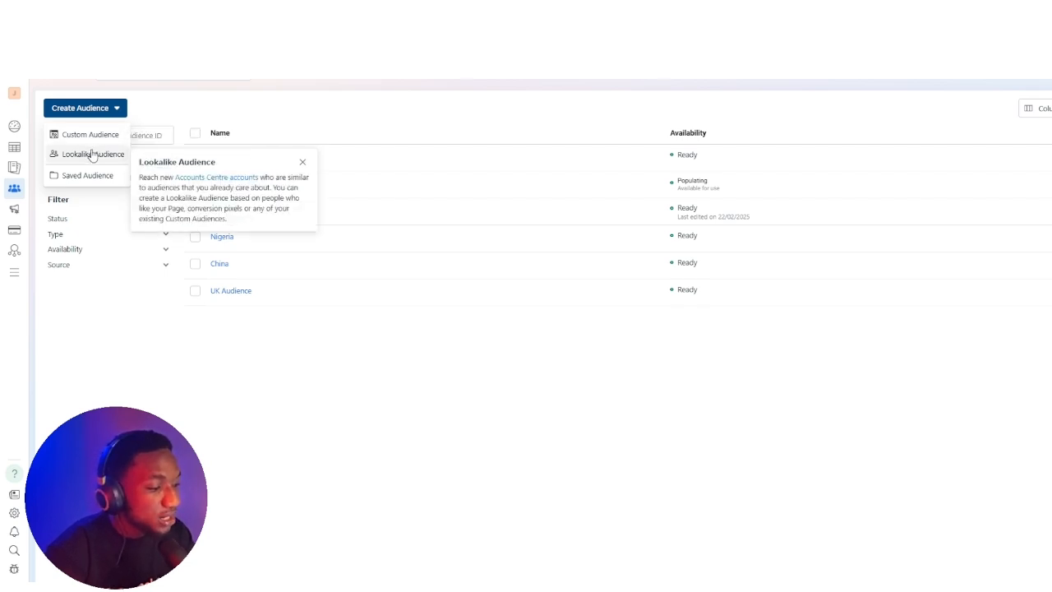
left_click(93, 156)
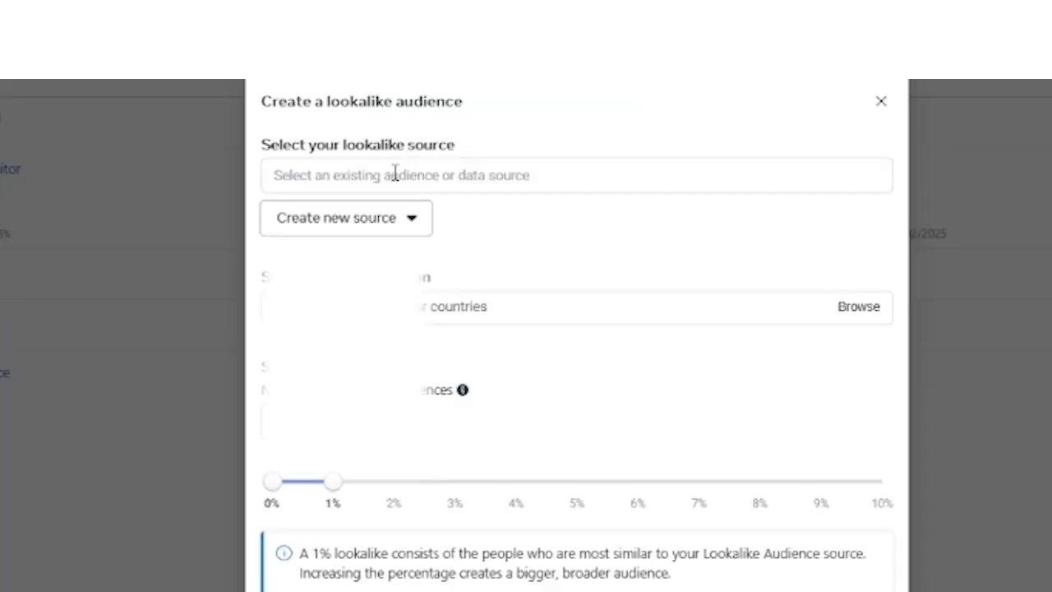
Look through the existing value-based and other sources available for the lookalike audience.
mouse_move(463, 153)
left_click(432, 177)
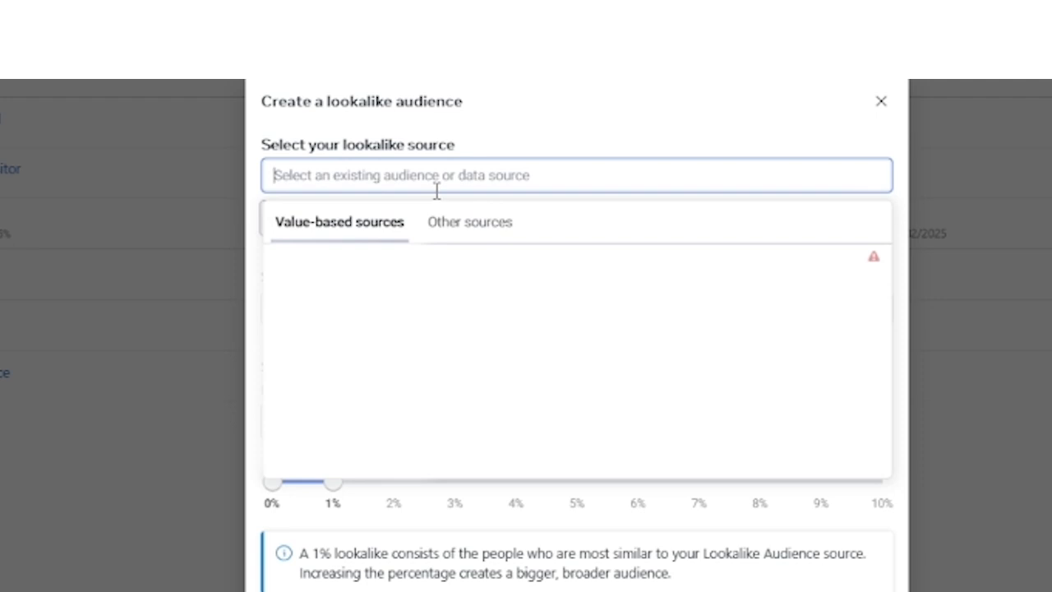
left_click(436, 241)
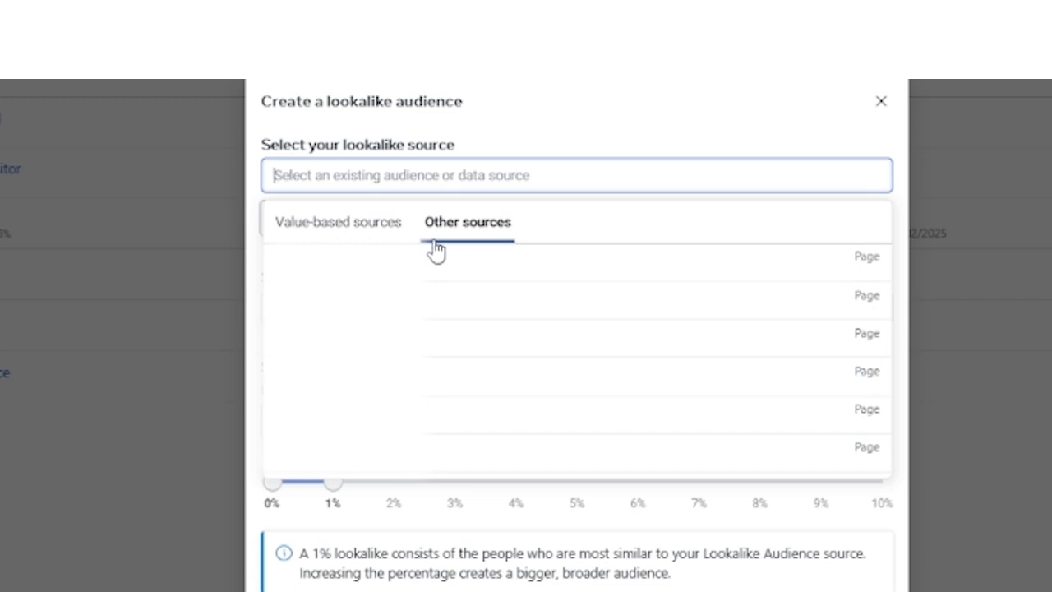
scroll(575, 353, "down", 5)
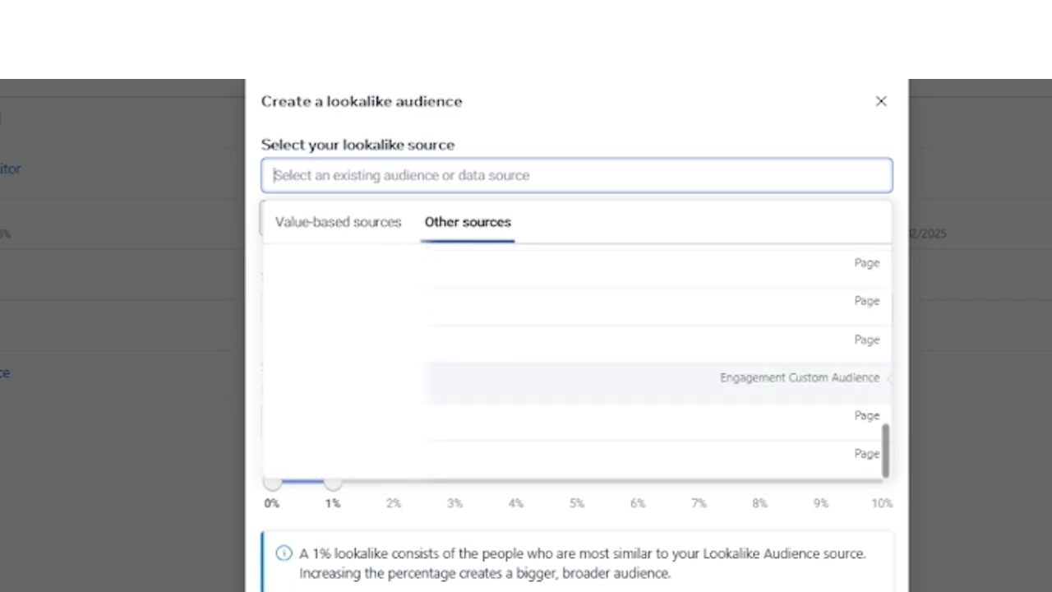
left_click(544, 151)
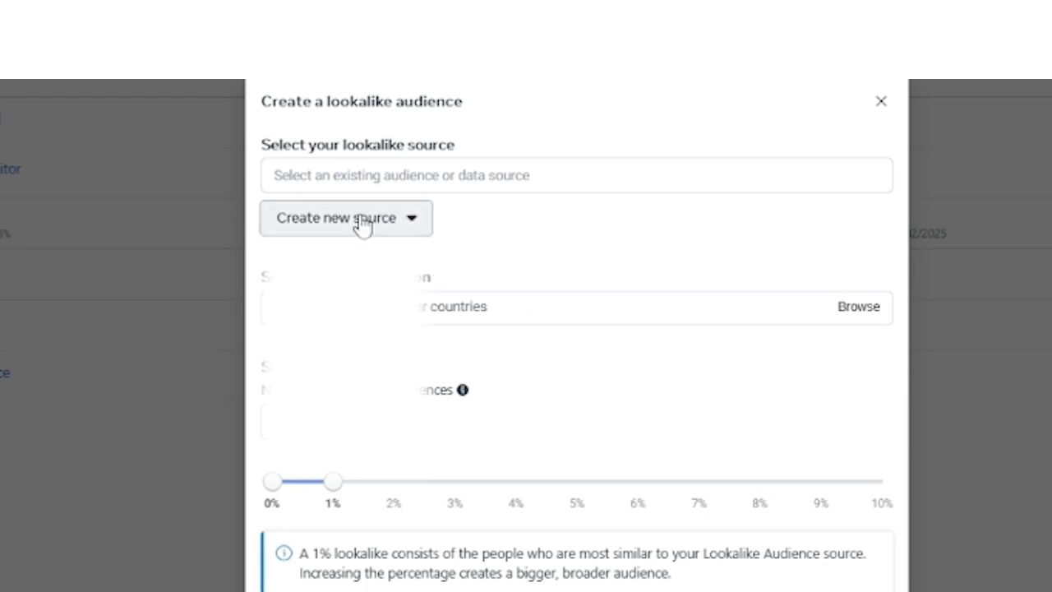
Create a new Custom Audience source for the lookalike, using Instagram account as its Meta source.
left_click(362, 226)
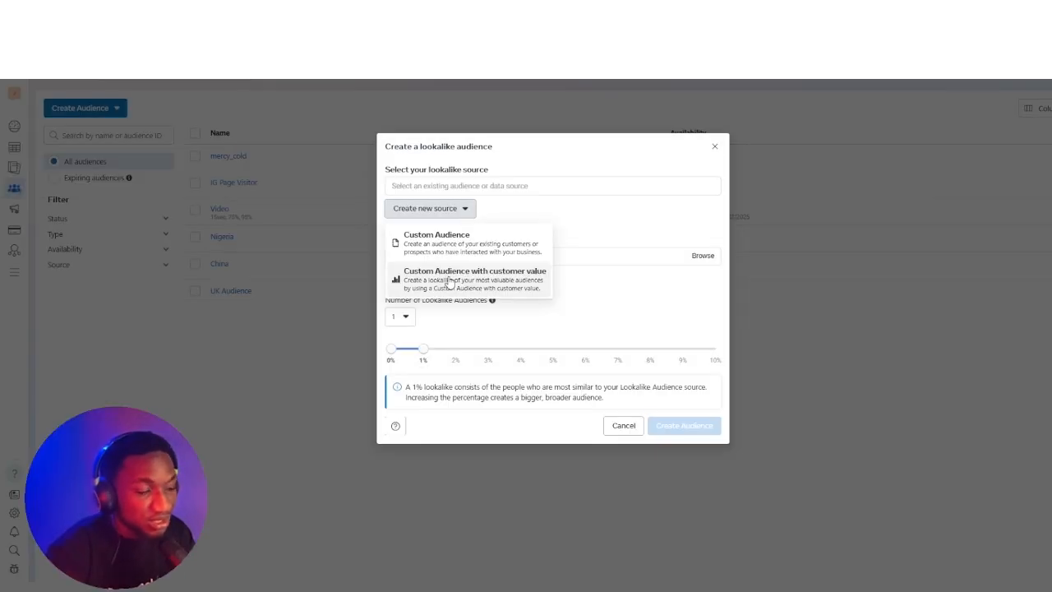
left_click(442, 244)
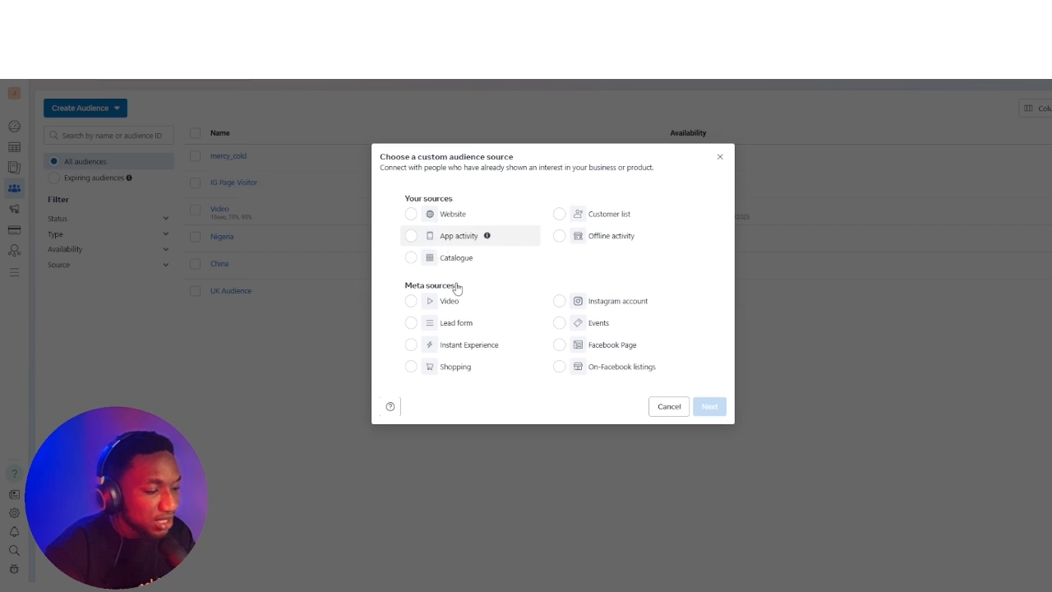
left_click(599, 310)
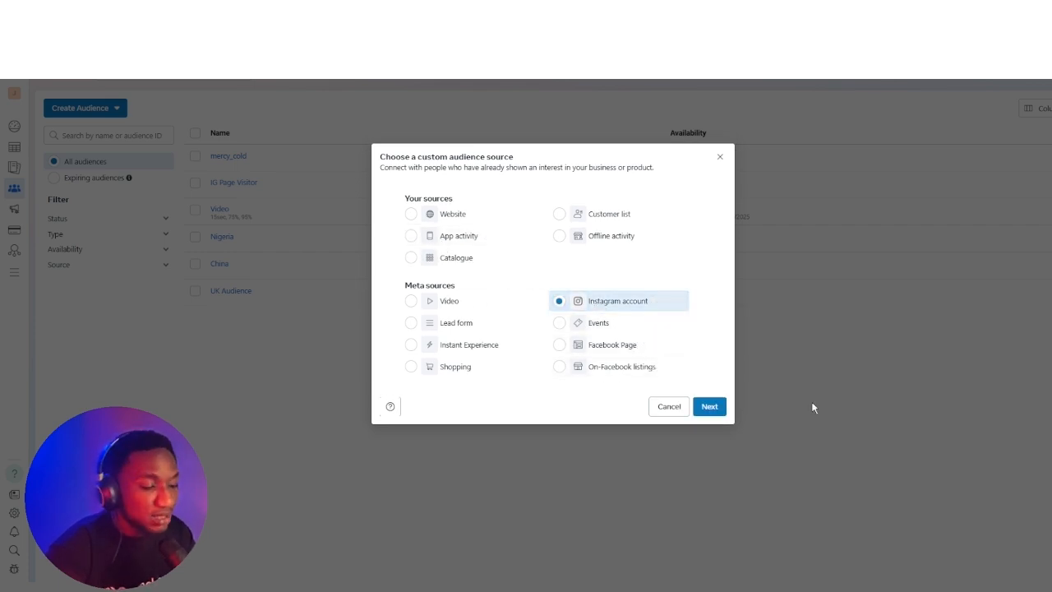
left_click(712, 405)
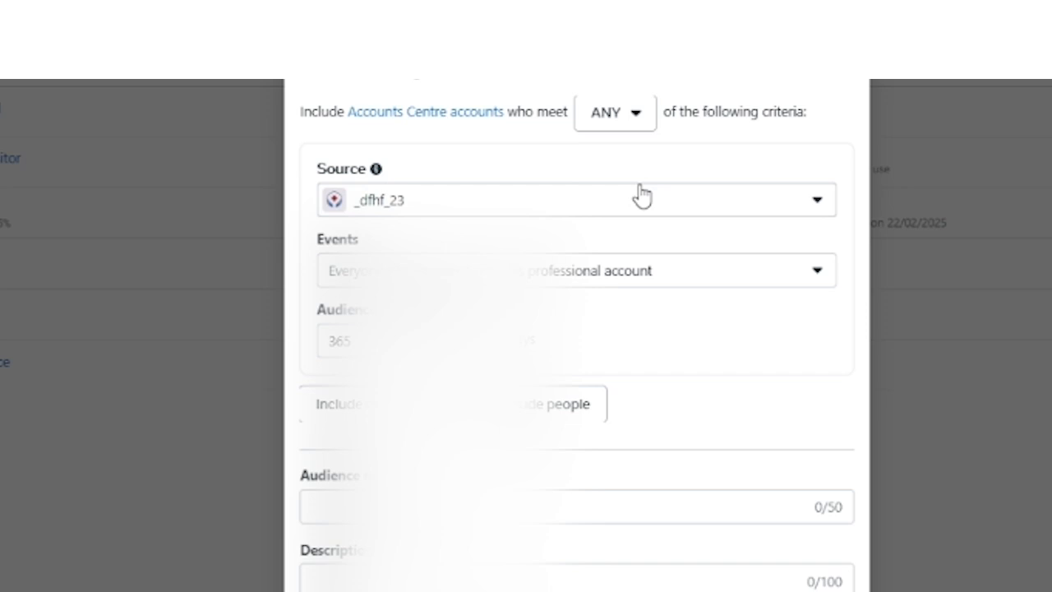
Choose a different connected Instagram account as the audience source and check its event selection.
left_click(637, 195)
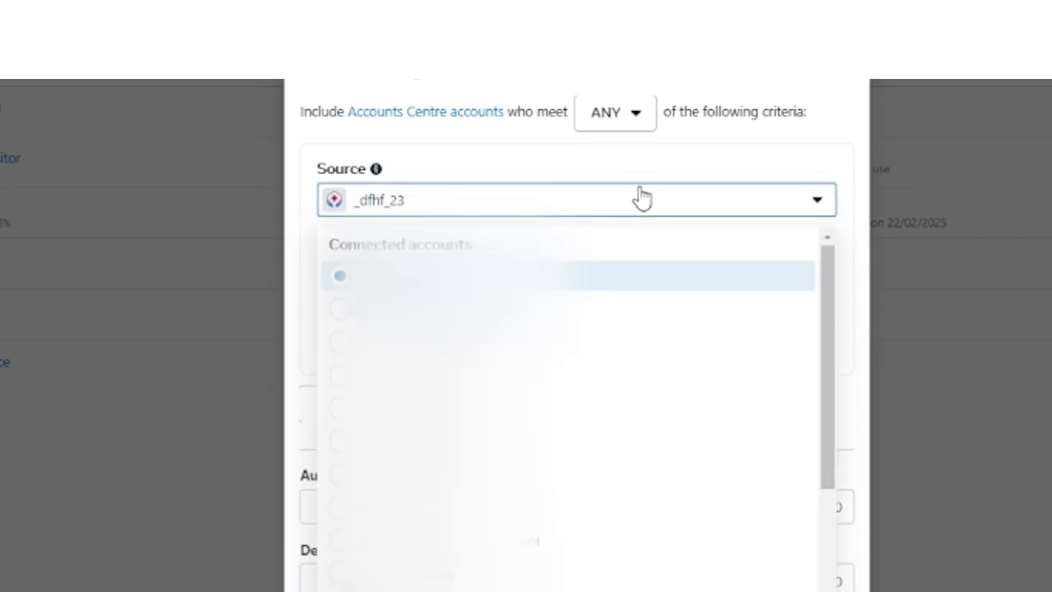
scroll(567, 411, "down", 5)
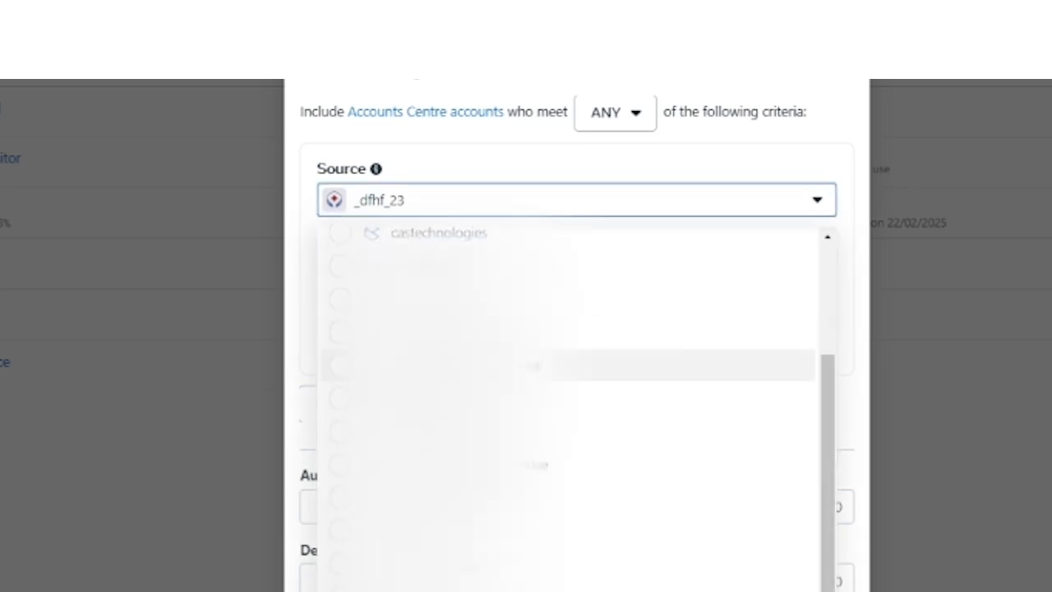
scroll(567, 411, "up", 5)
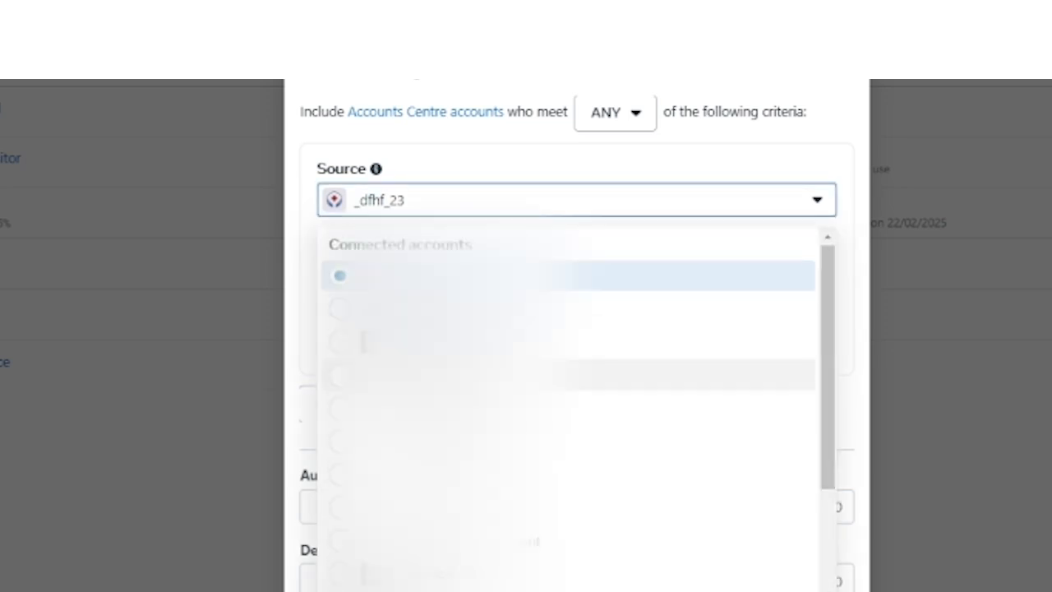
scroll(567, 411, "down", 5)
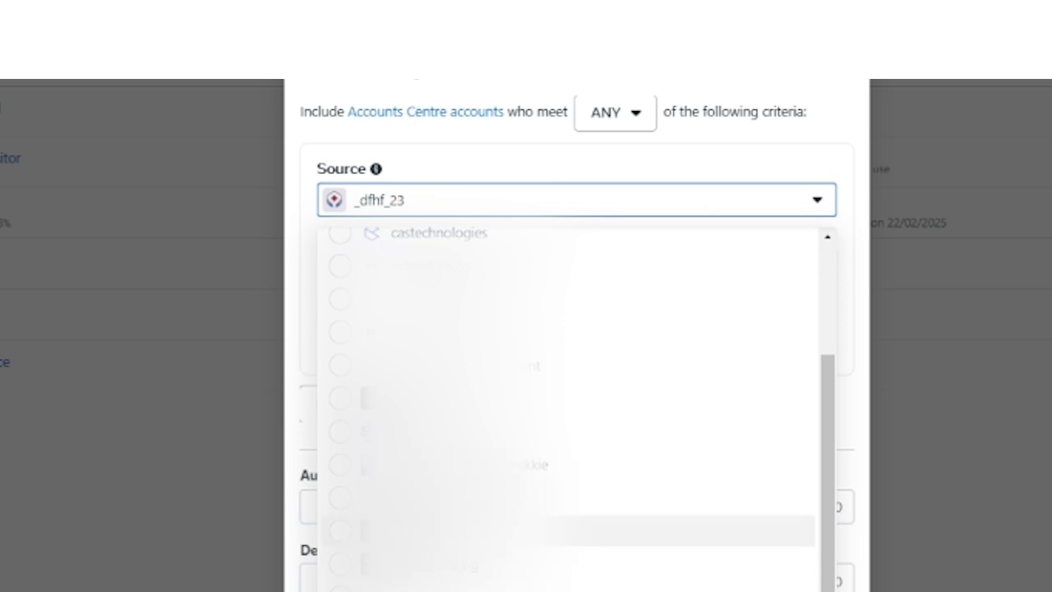
left_click(567, 398)
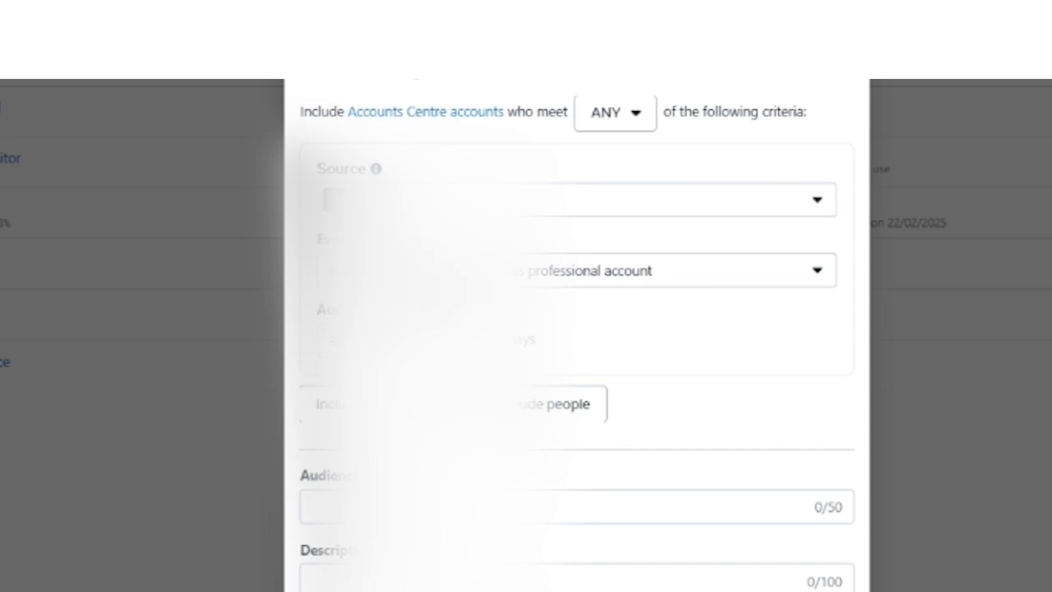
left_click(460, 271)
left_click(460, 396)
Name the audience Lookalike, describe it as "For Followers Cam", create it and dismiss the next-steps dialog.
left_click(435, 506)
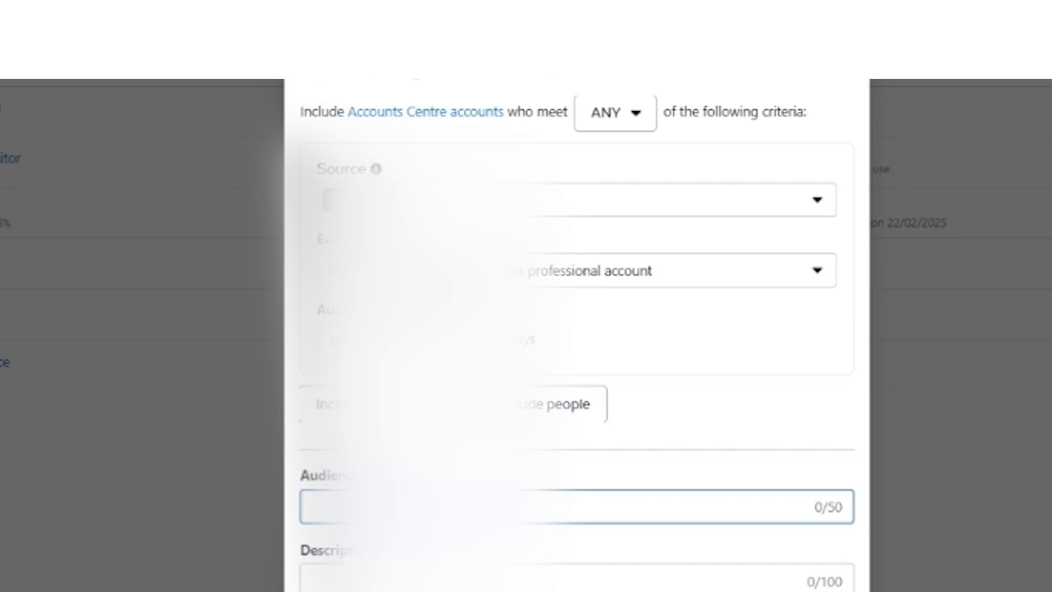
type("LOo")
key("BackSpace")
type("oc")
left_click(348, 578)
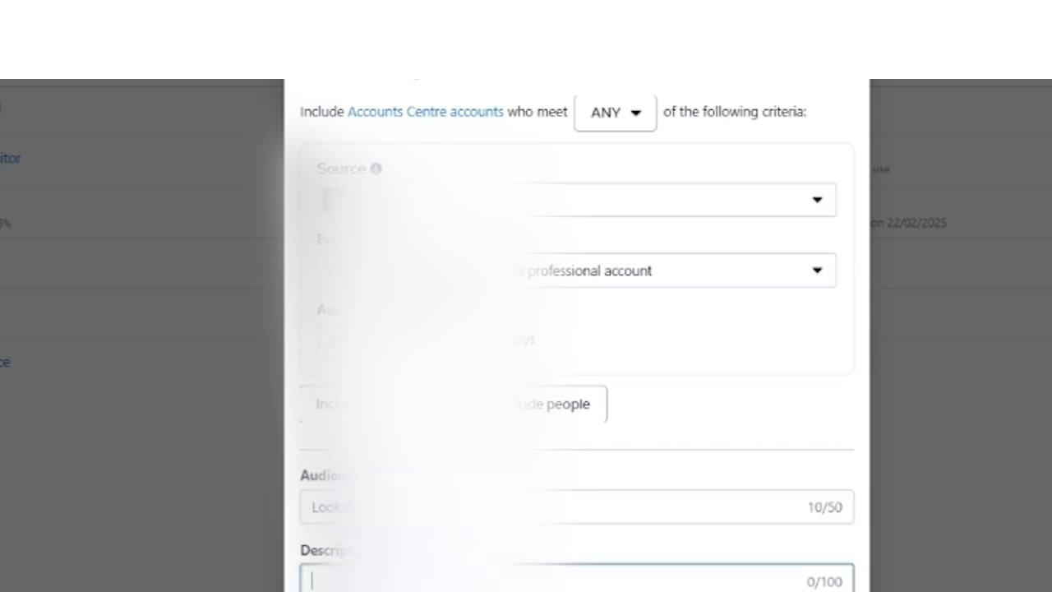
type("For Follower")
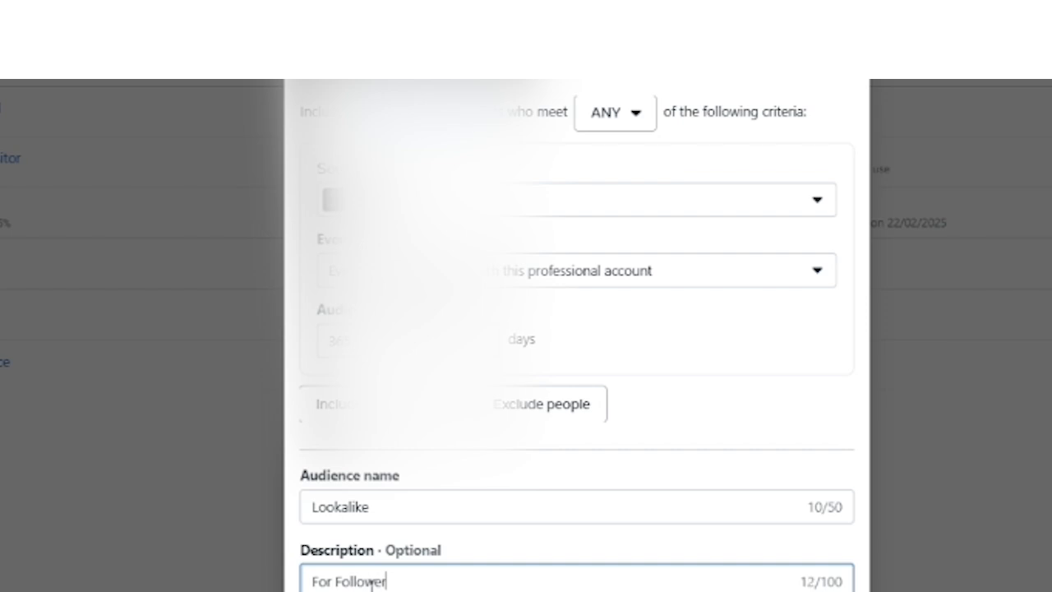
type("s Cam")
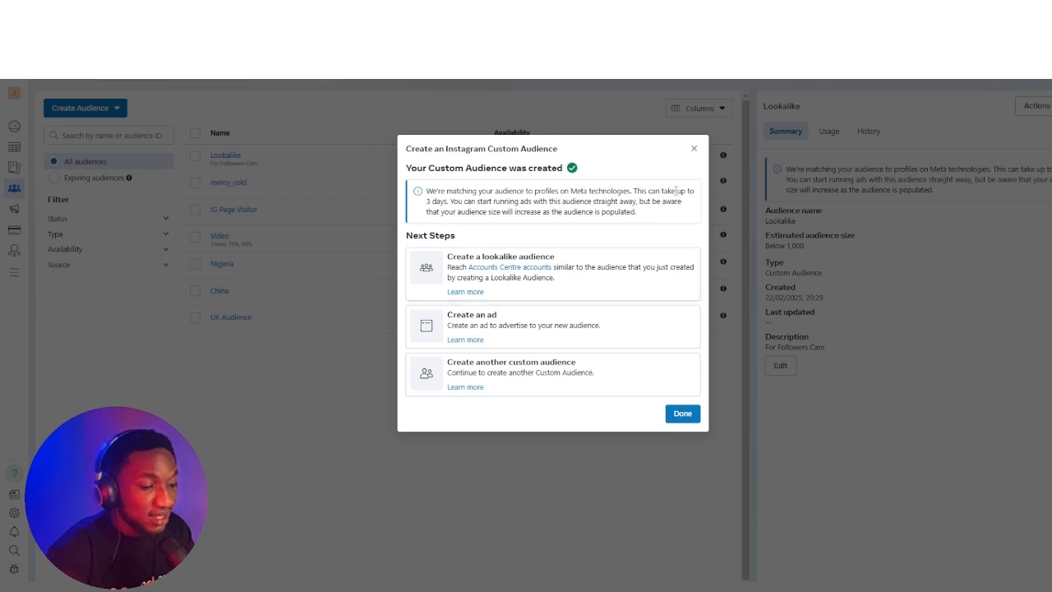
left_click(695, 150)
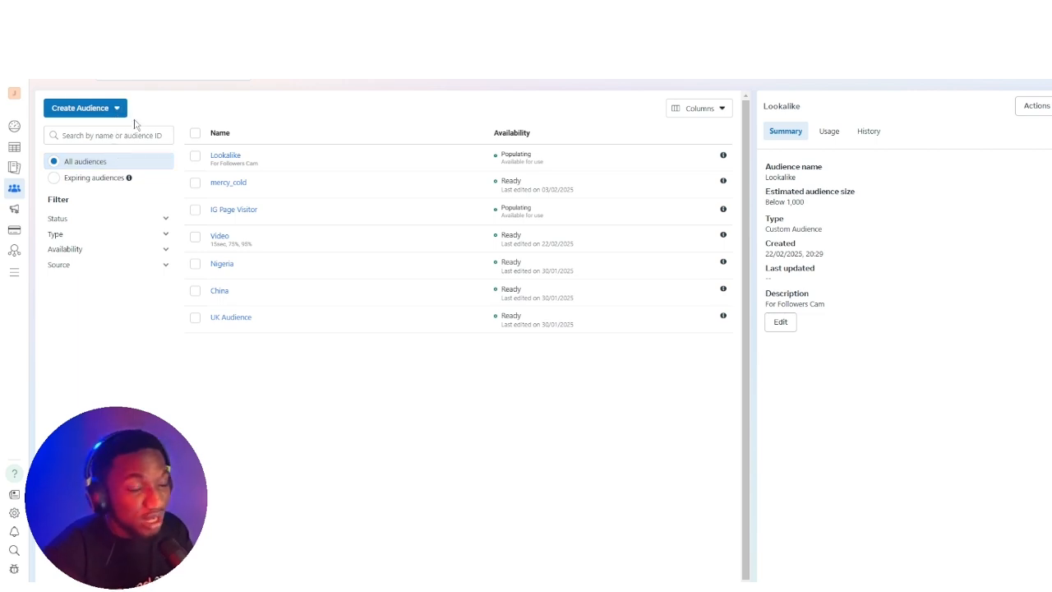
Start another lookalike audience with a new Custom Audience source based on Video.
left_click(64, 109)
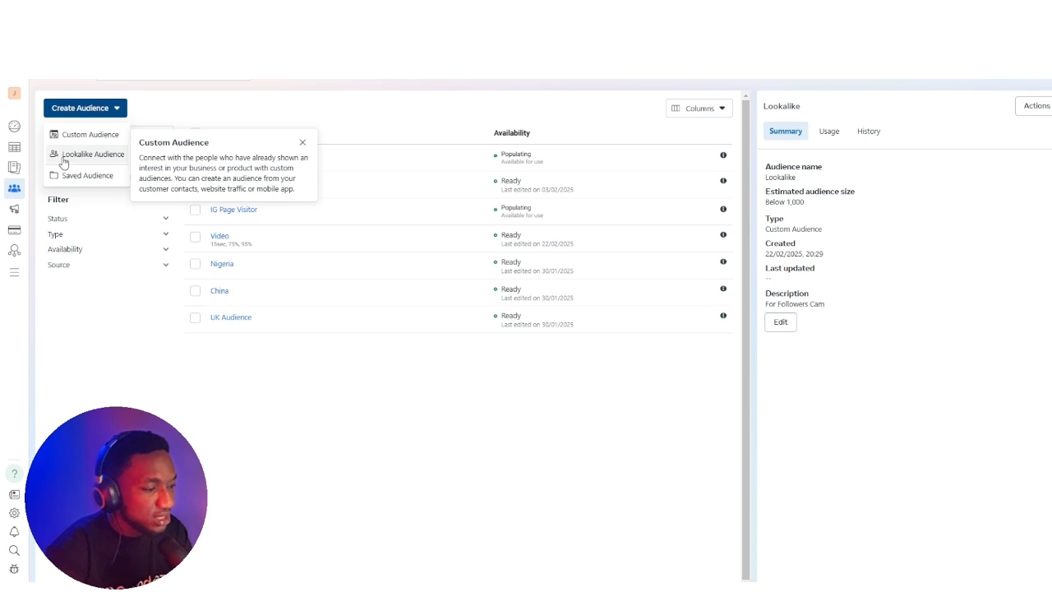
left_click(86, 154)
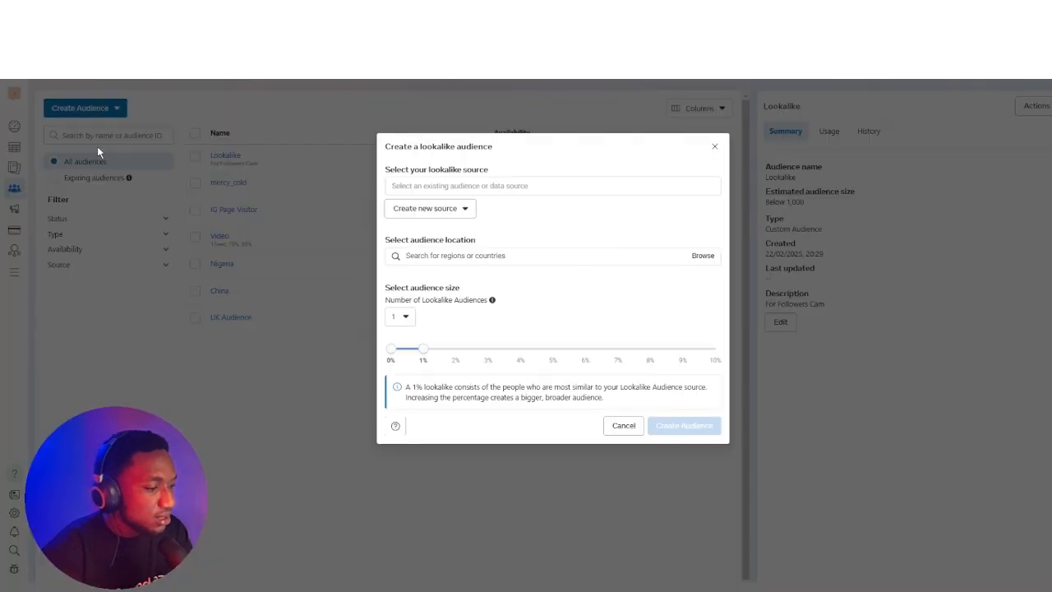
left_click(439, 210)
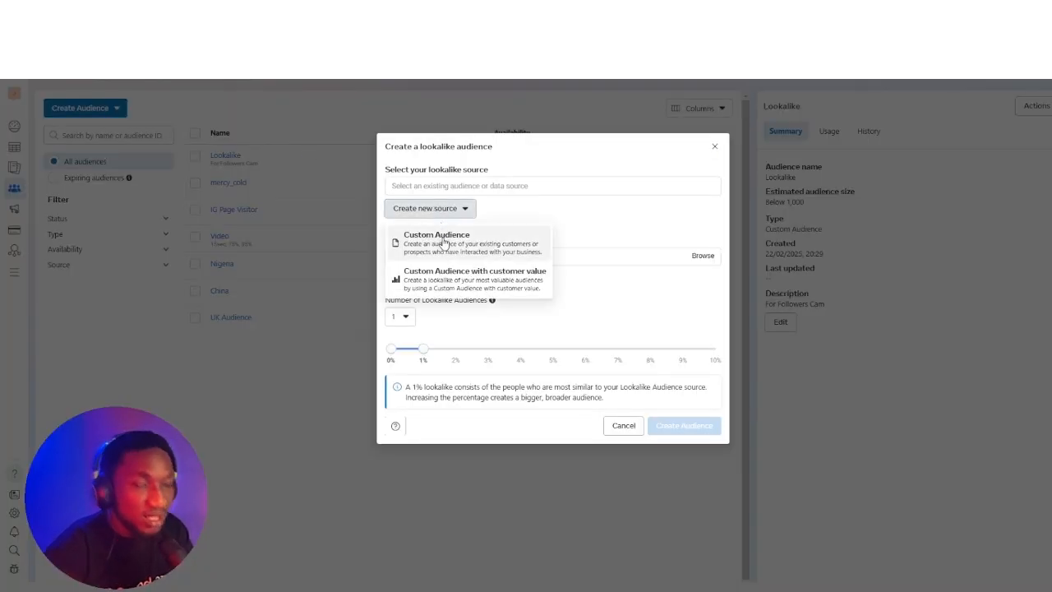
left_click(443, 239)
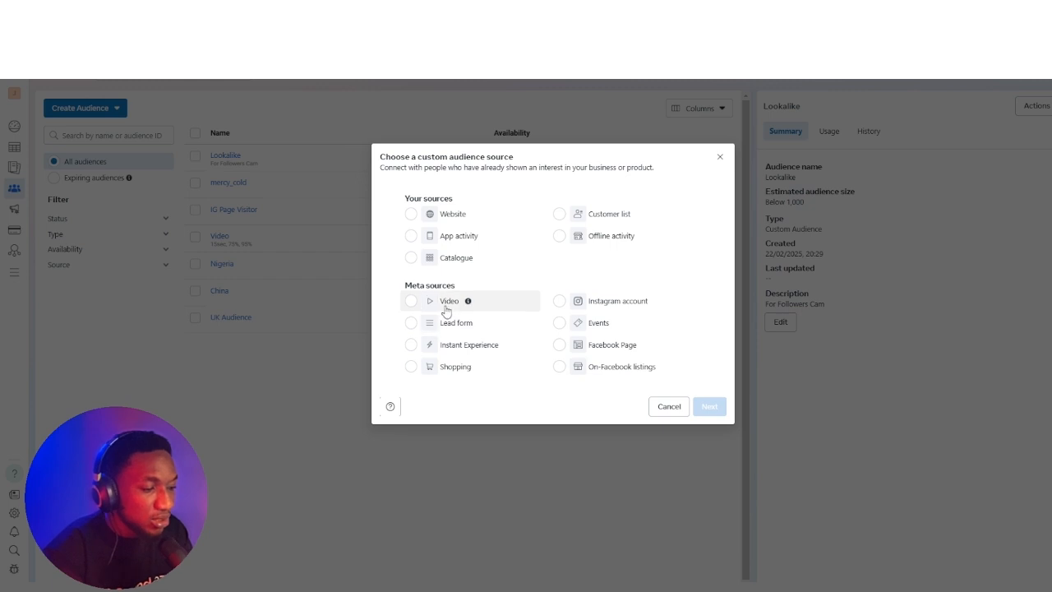
left_click(446, 304)
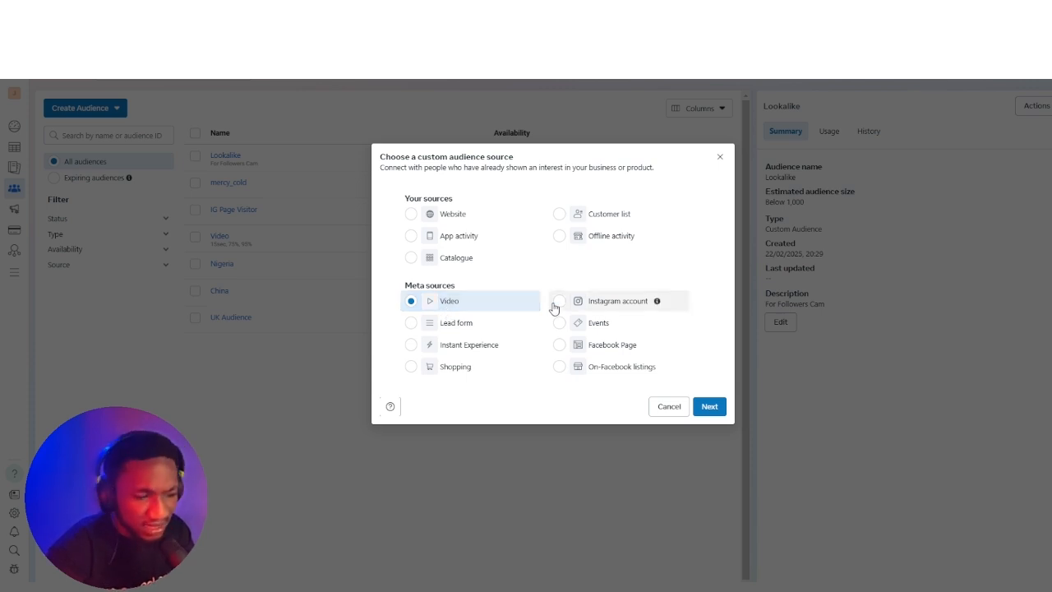
left_click(710, 407)
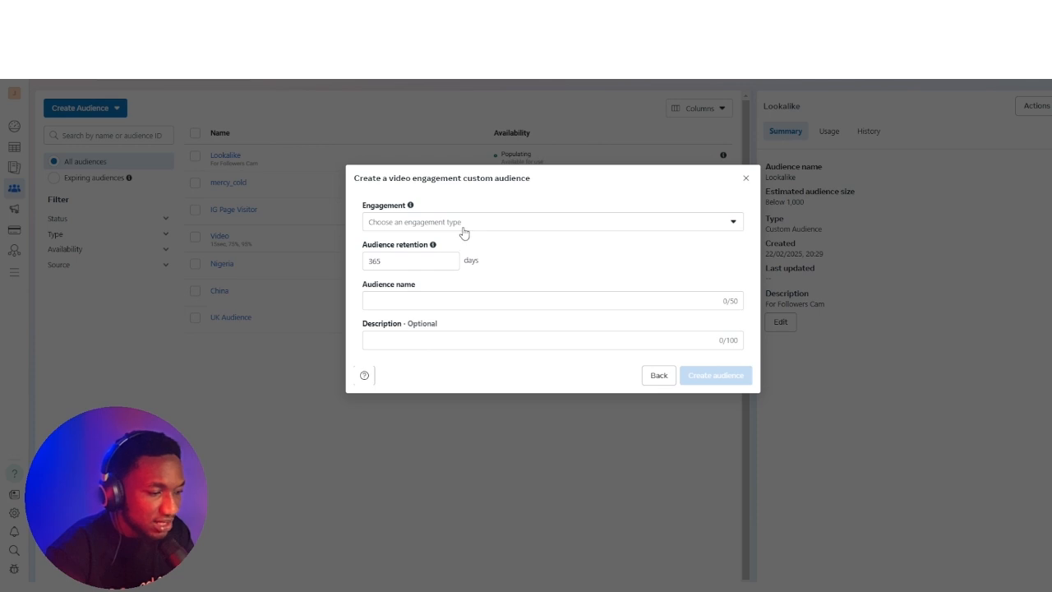
Set the engagement types to people who viewed at least 50%, at least 25%, and at least 15 seconds or completed (ThruPlay).
left_click(462, 224)
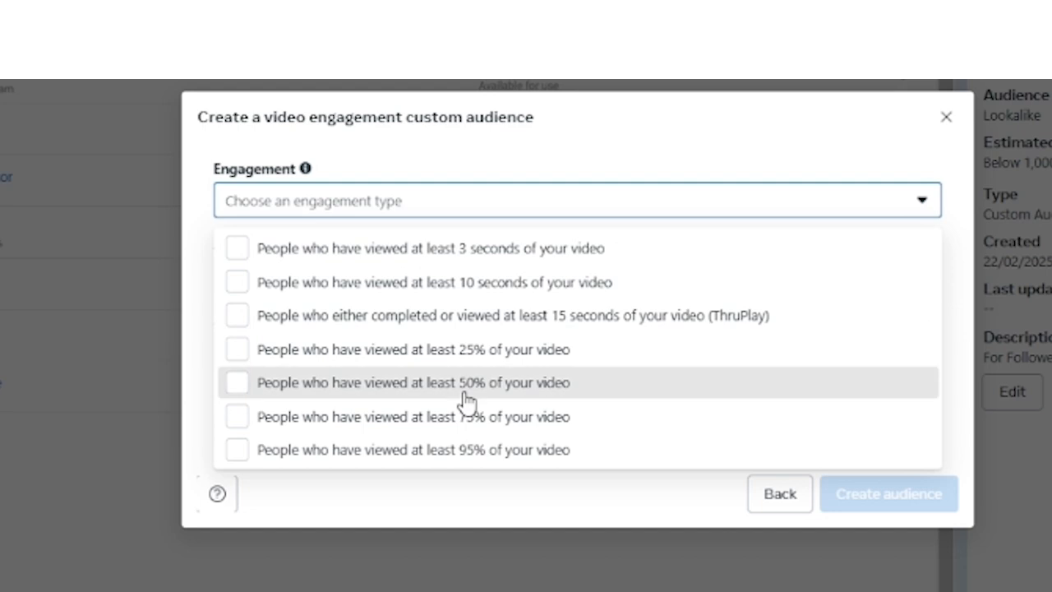
left_click(465, 399)
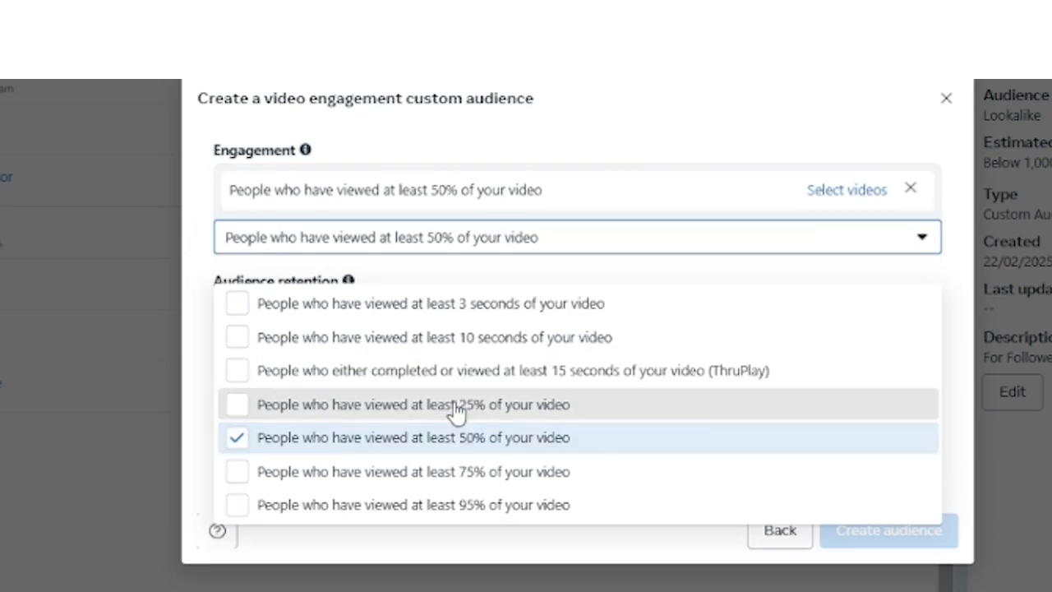
left_click(455, 416)
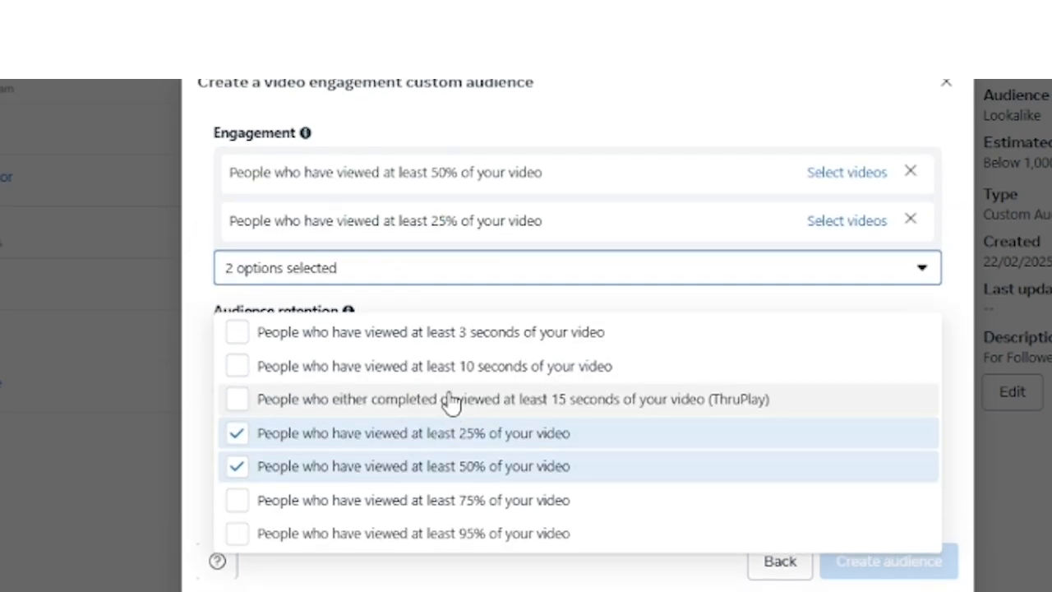
left_click(451, 401)
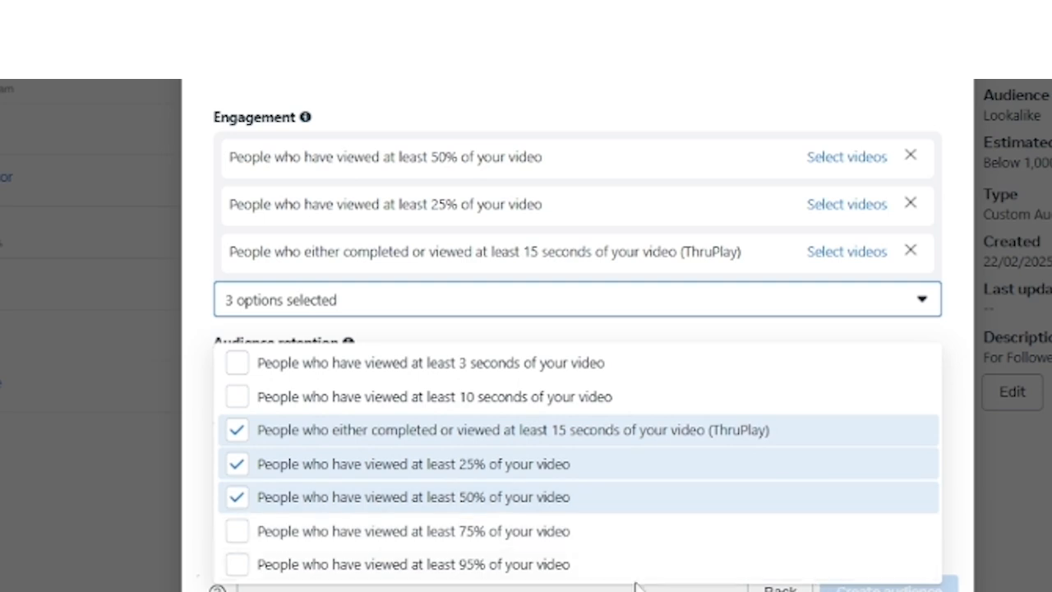
left_click(821, 174)
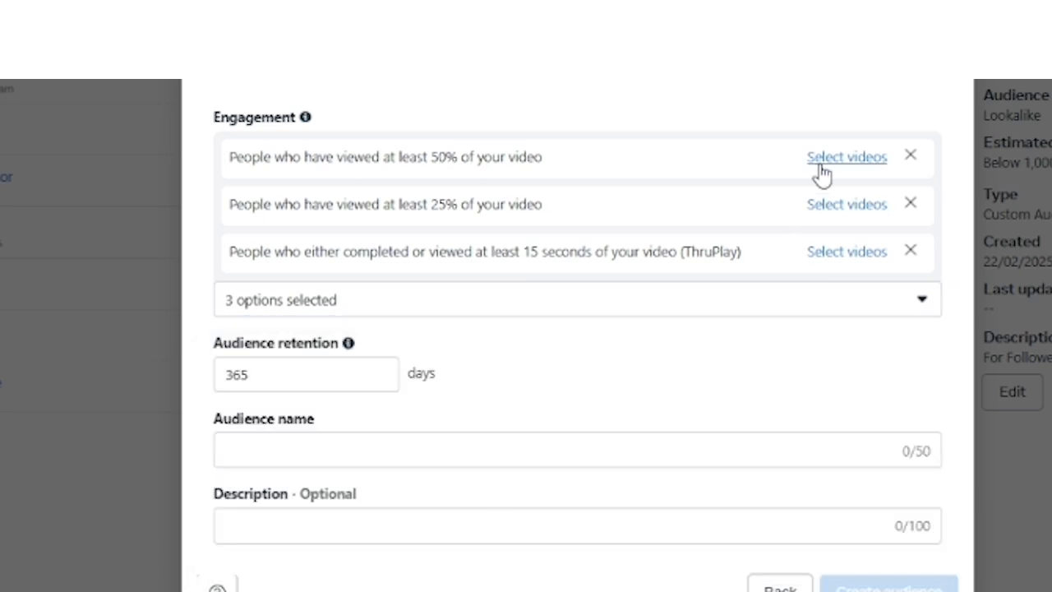
Open the video selection for the 50% viewers and list the videos of a different Facebook Page.
left_click(821, 174)
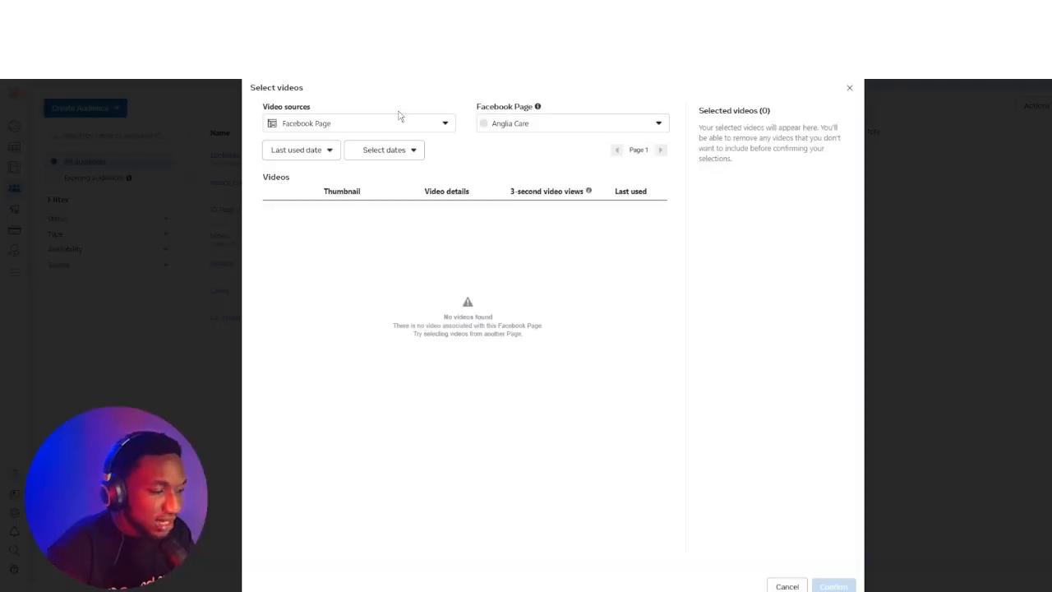
left_click(516, 124)
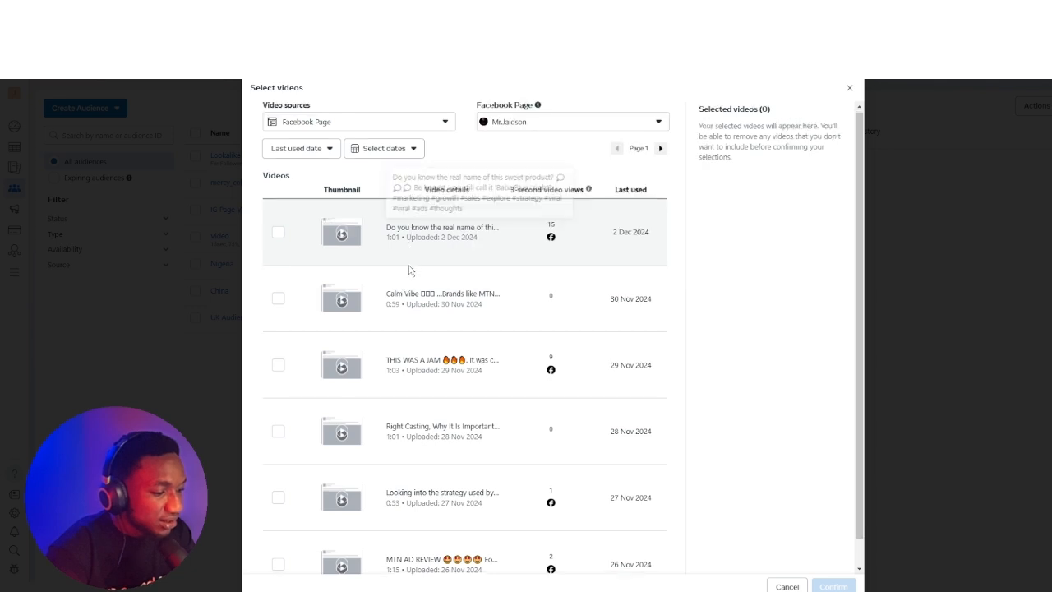
scroll(411, 270, "down", 1)
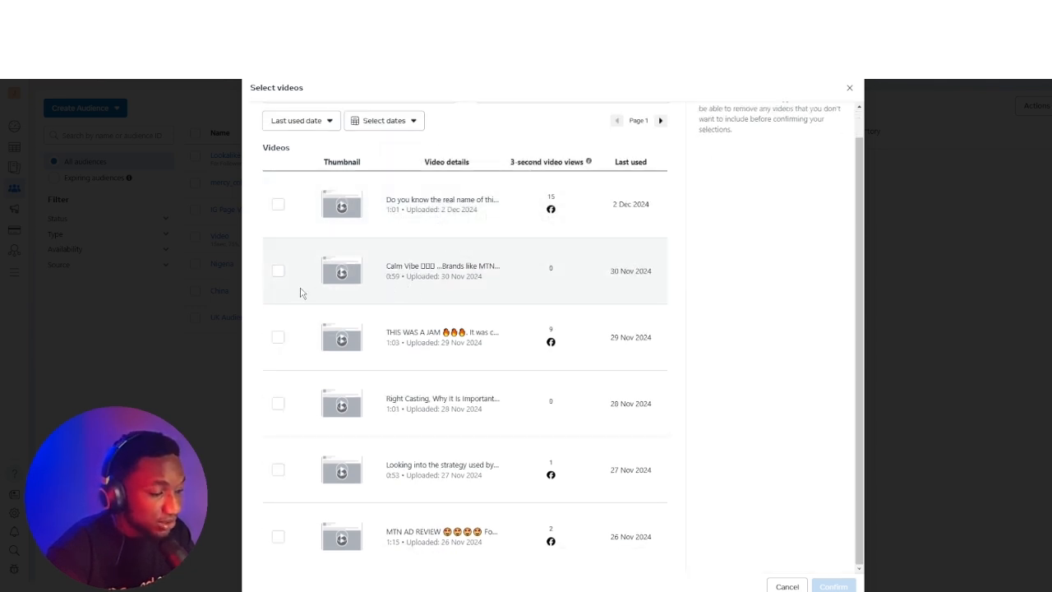
scroll(376, 213, "up", 1)
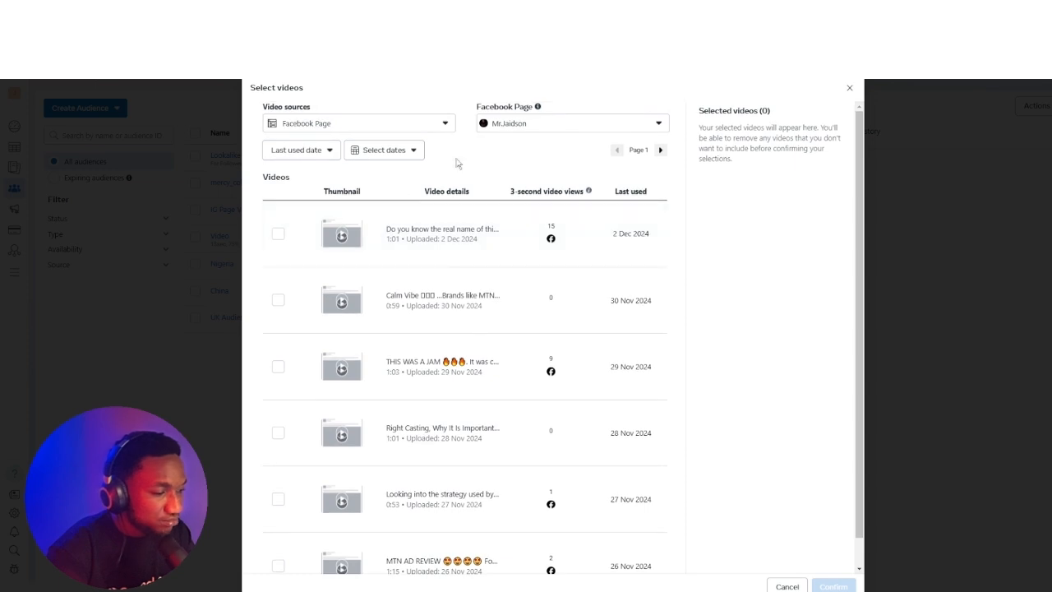
Switch the video source to Instagram professional account and choose the account holding the MTN ad review videos.
left_click(391, 130)
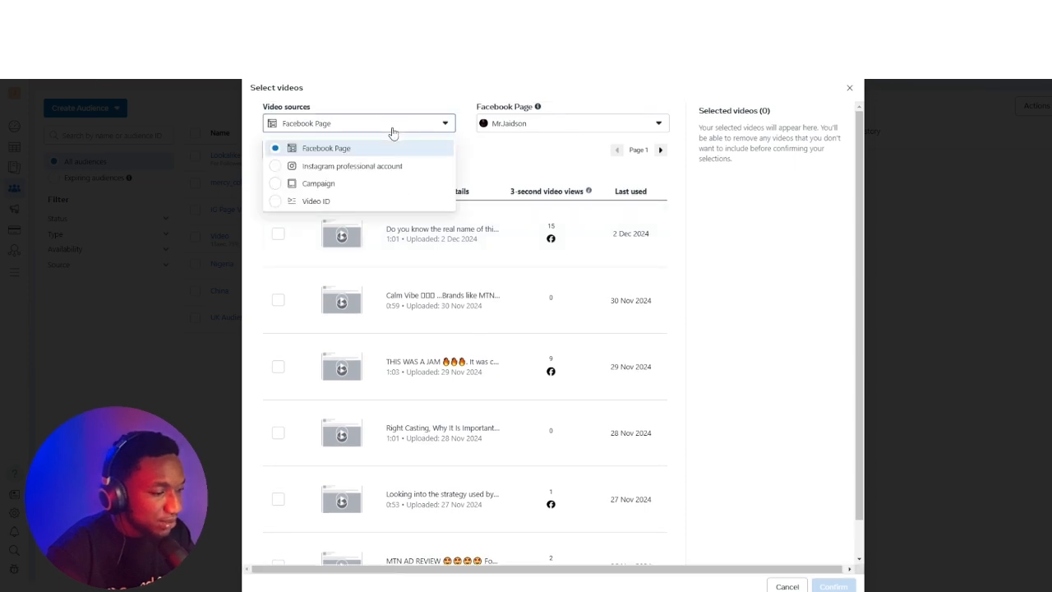
left_click(344, 166)
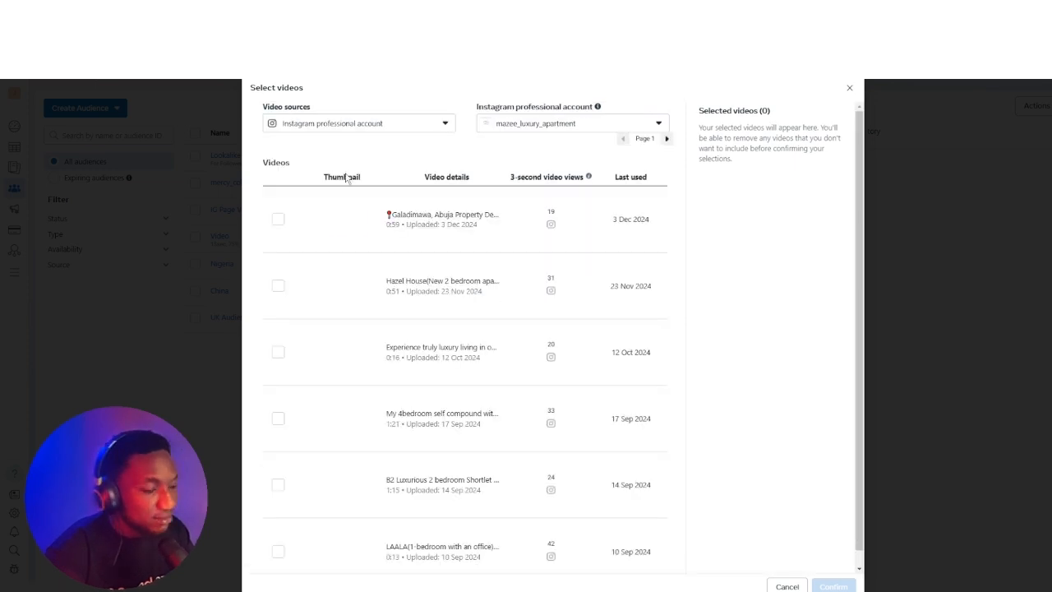
scroll(436, 304, "down", 1)
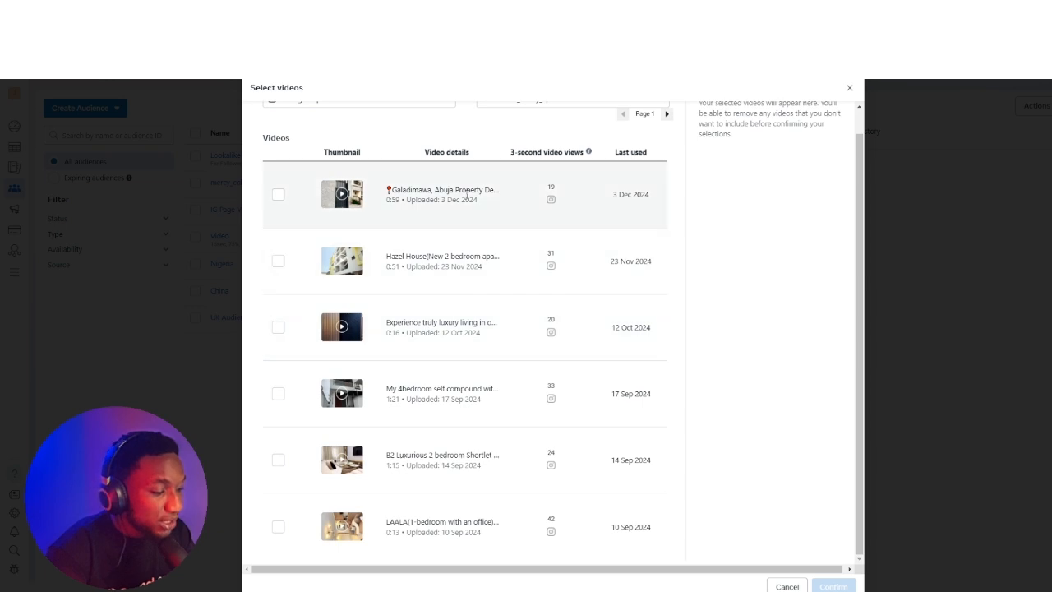
scroll(521, 141, "up", 1)
left_click(534, 140)
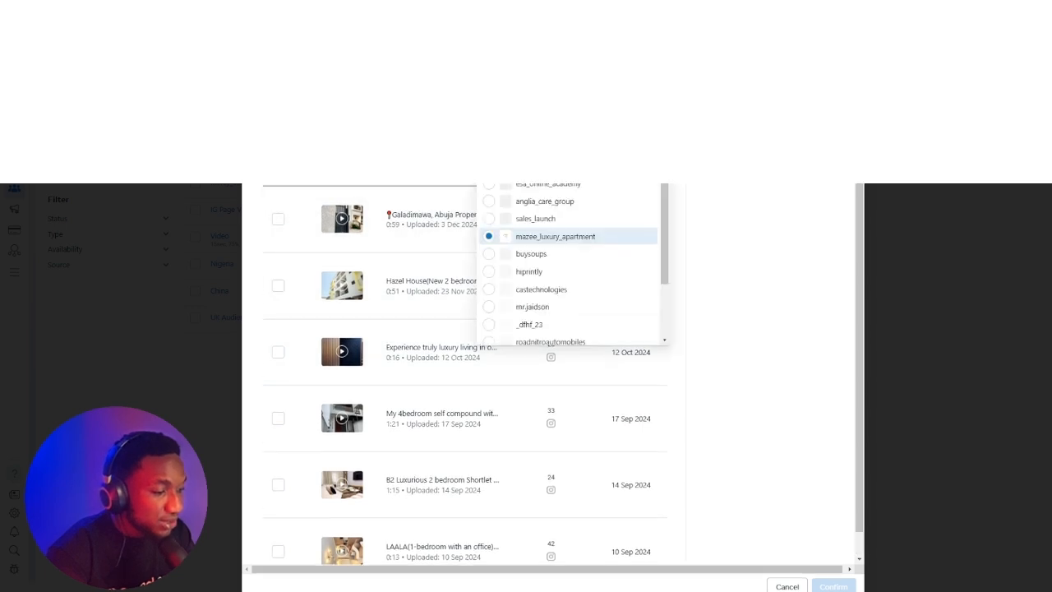
left_click(526, 307)
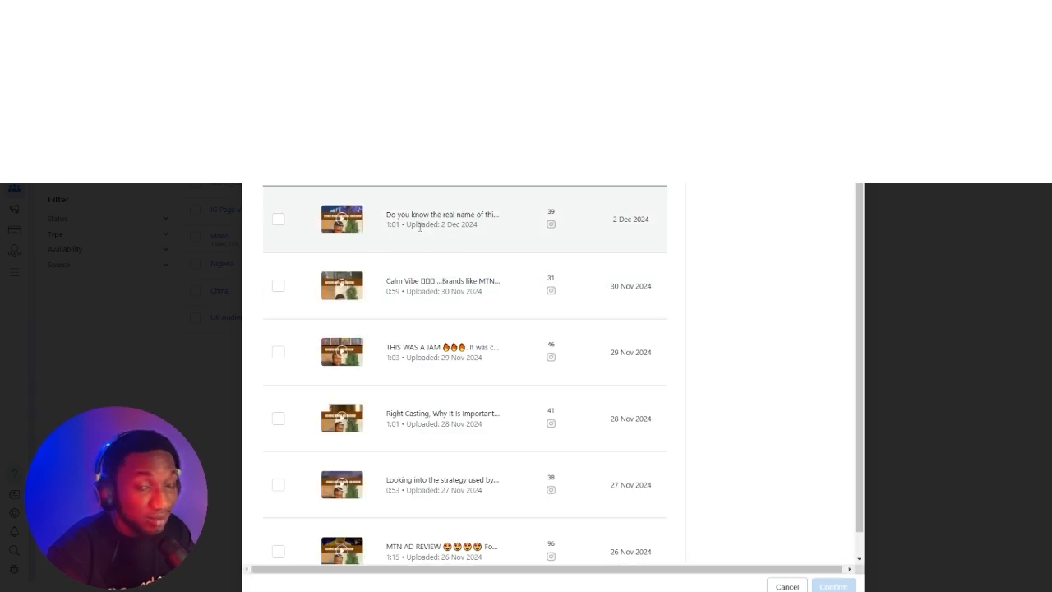
Select the Instagram videos from 2 Dec, 30 Nov and 29 Nov 2024 for the 50% viewers and confirm.
left_click(277, 220)
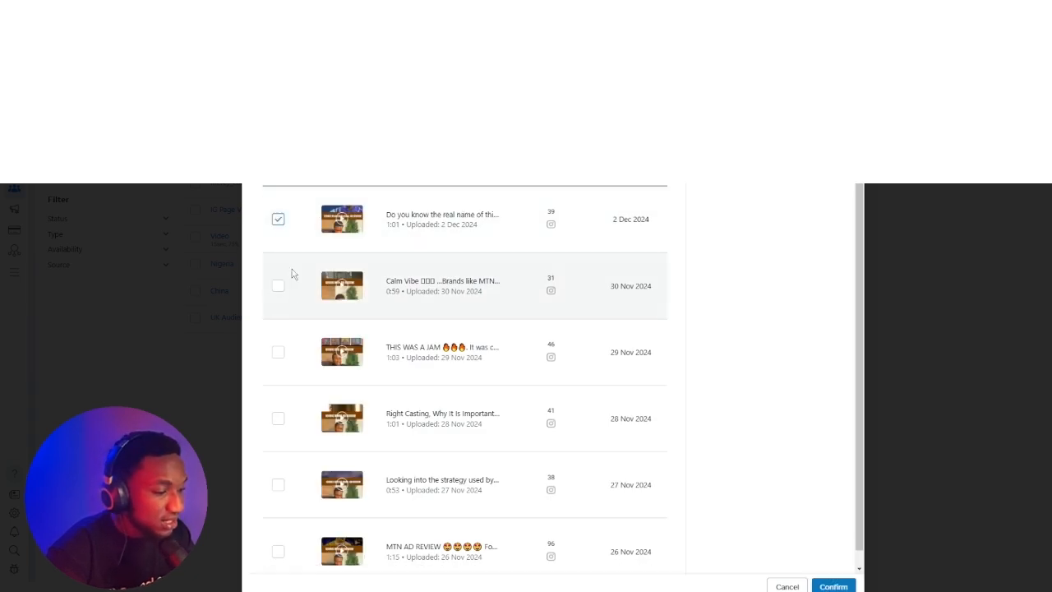
left_click(278, 287)
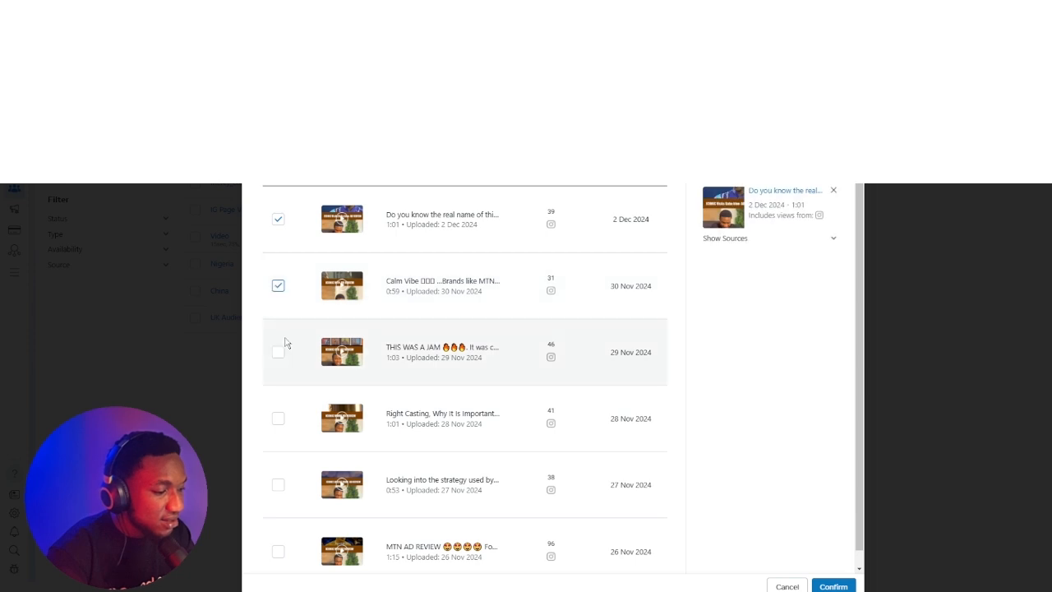
left_click(278, 351)
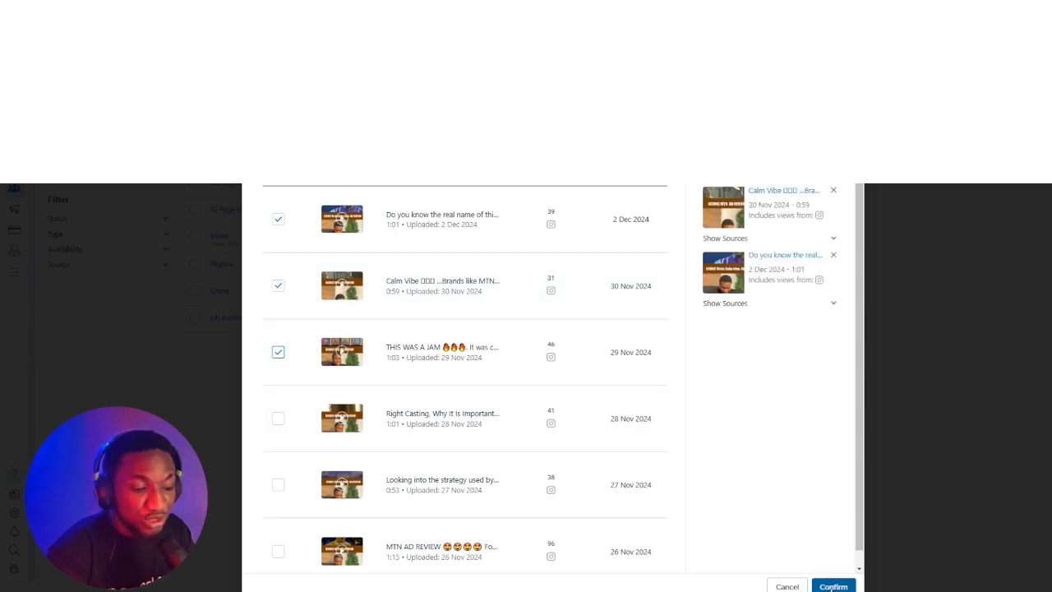
left_click(832, 585)
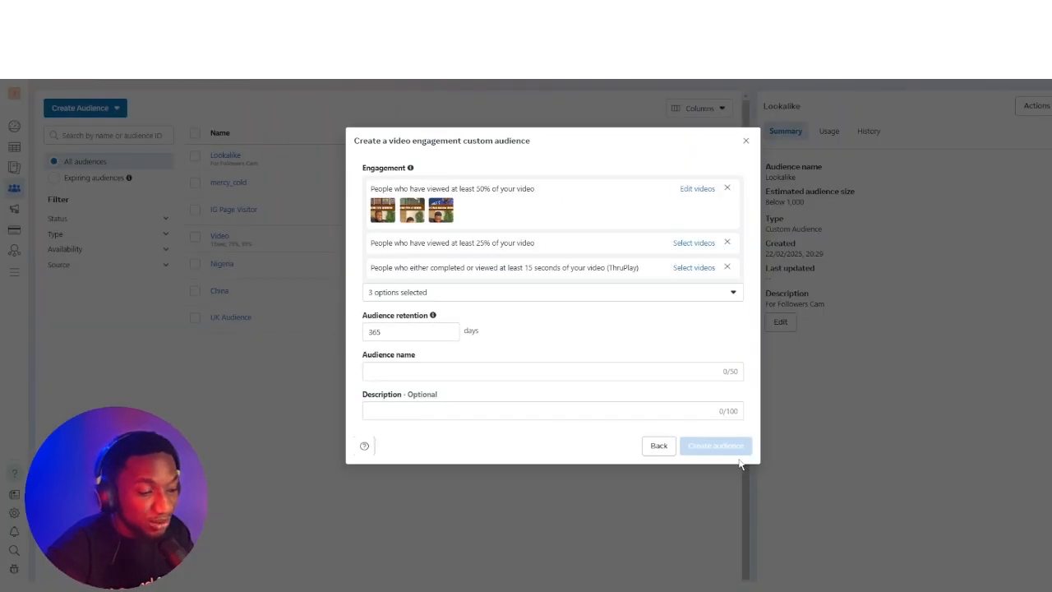
Assign the Instagram videos from 2 Dec, 30 Nov and 29 Nov 2024 to the engagement type for 25% viewers.
left_click(472, 251)
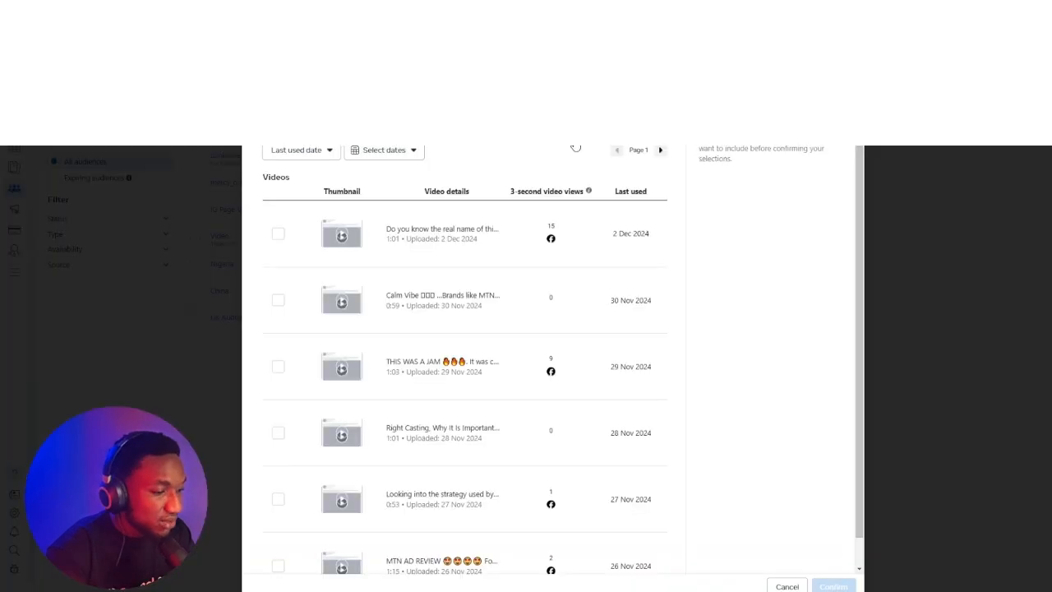
left_click(310, 126)
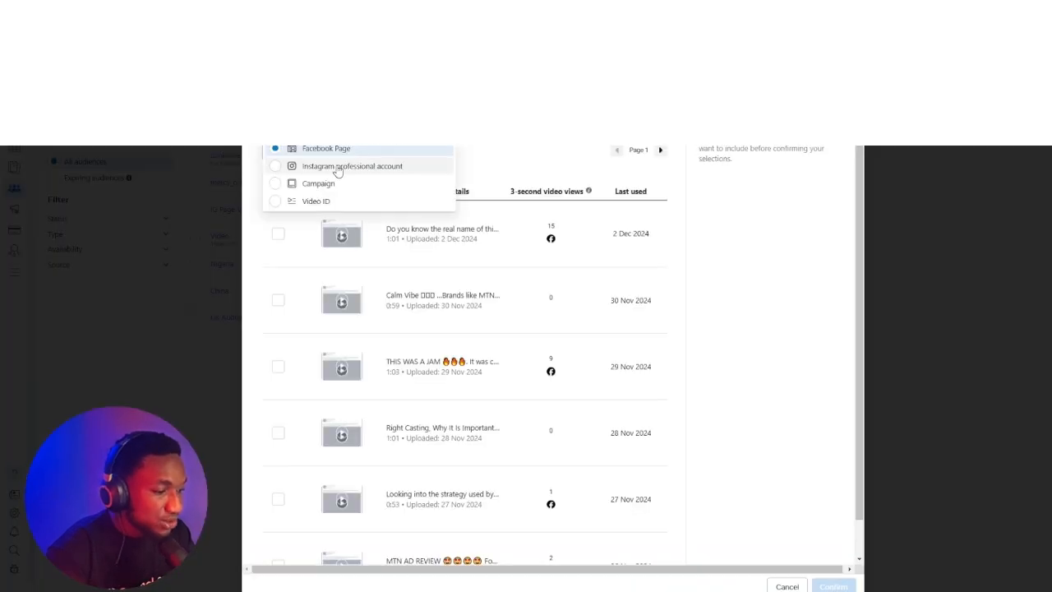
left_click(296, 168)
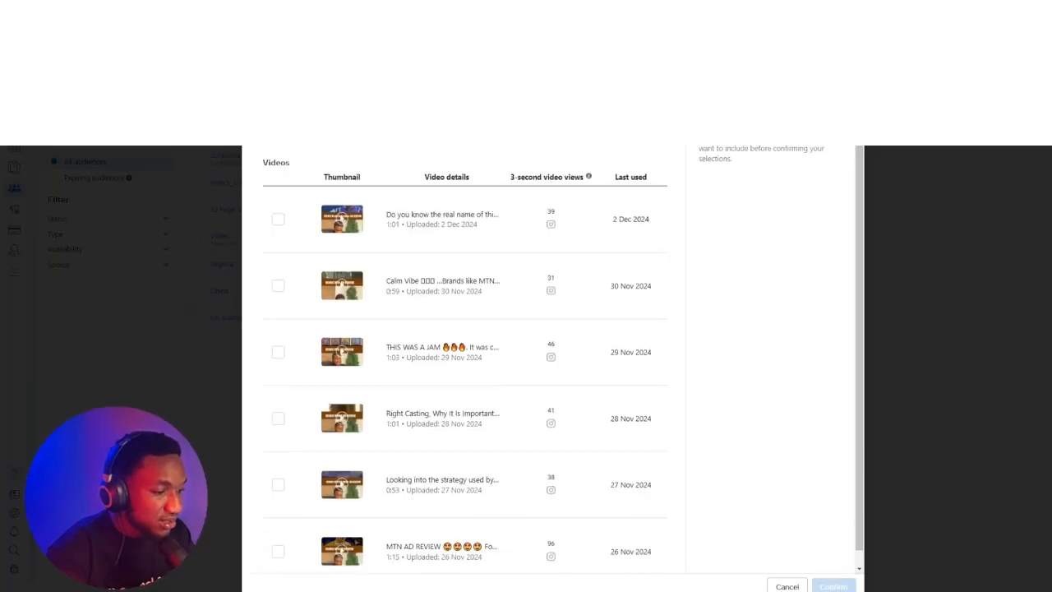
left_click(278, 220)
left_click(277, 285)
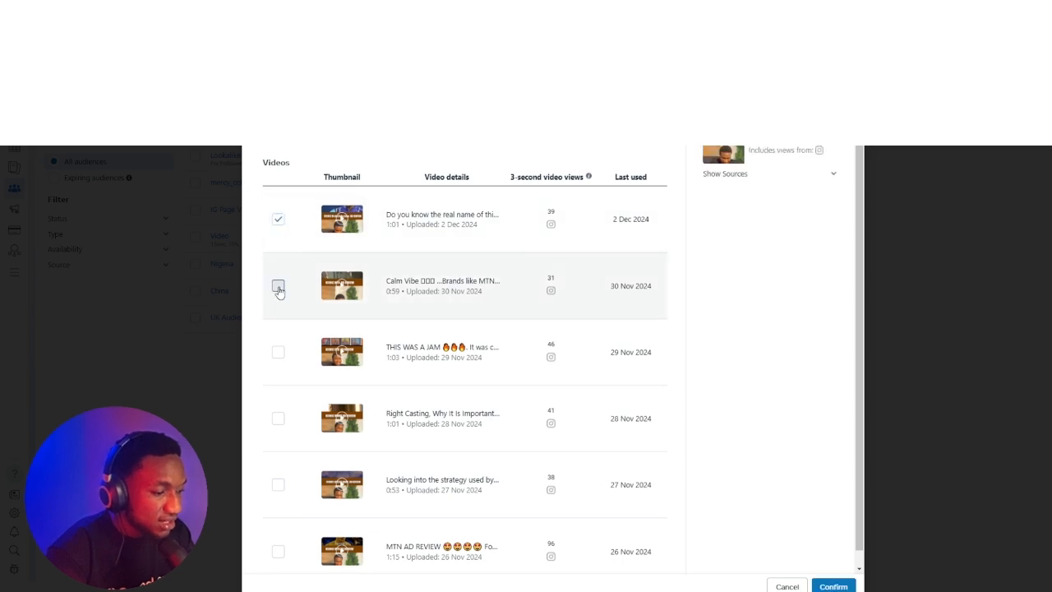
left_click(278, 352)
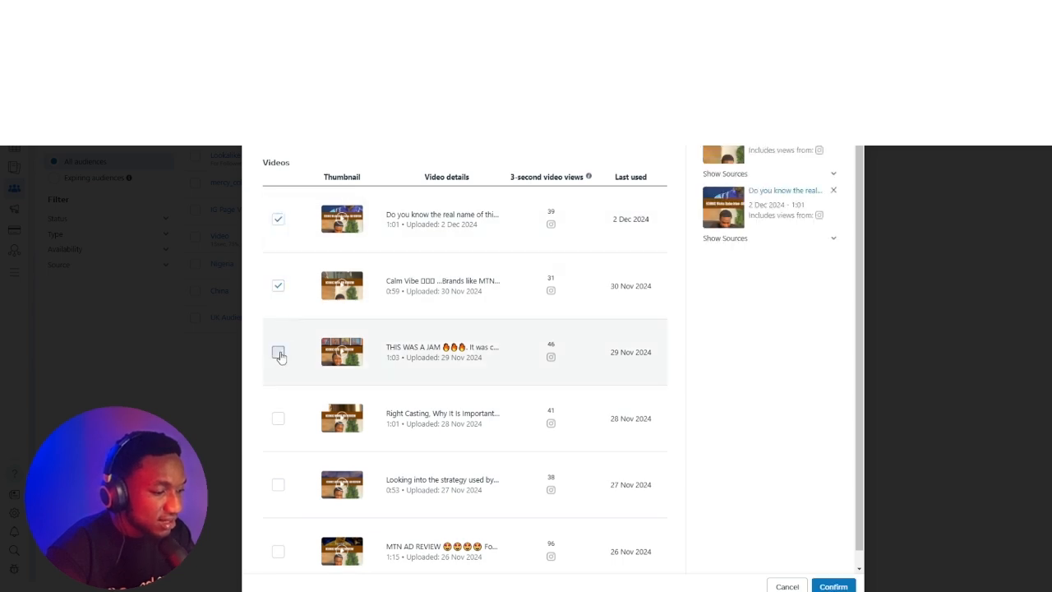
left_click(833, 586)
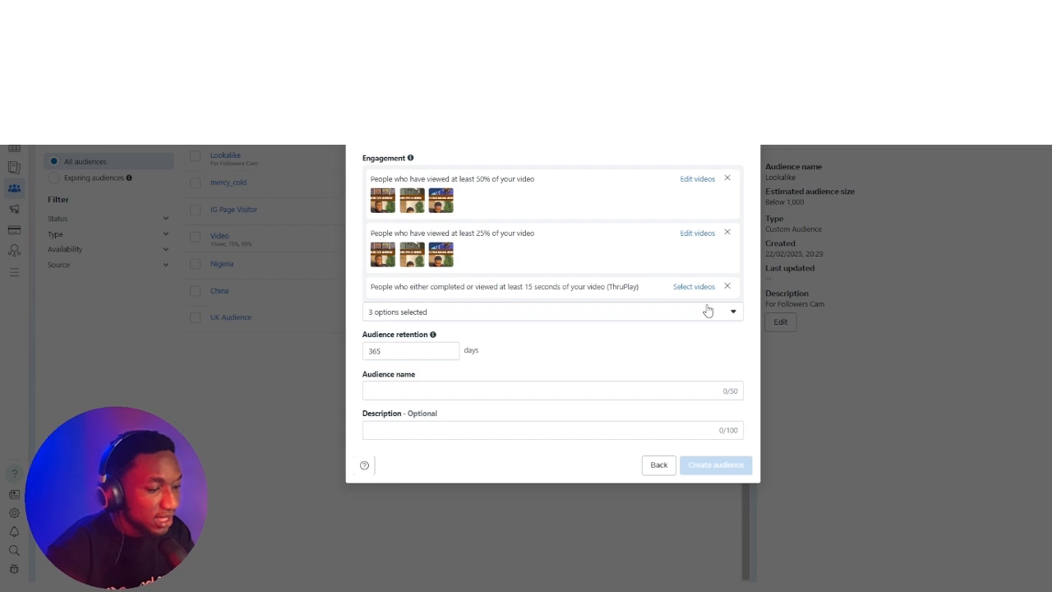
Assign the Instagram videos from 2 Dec, 30 Nov and 29 Nov 2024 to the ThruPlay engagement type.
left_click(679, 289)
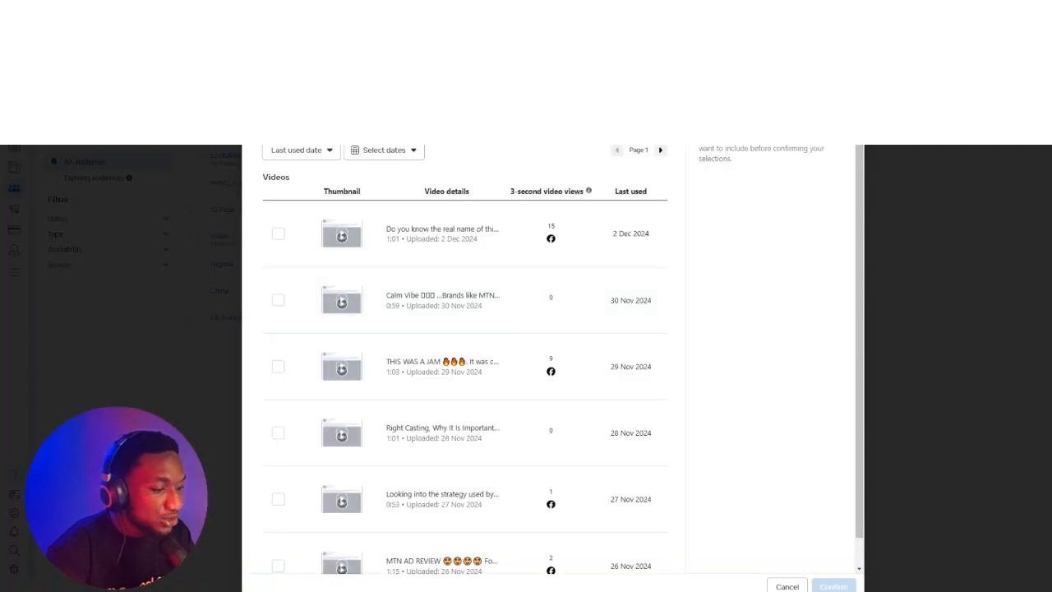
left_click(349, 124)
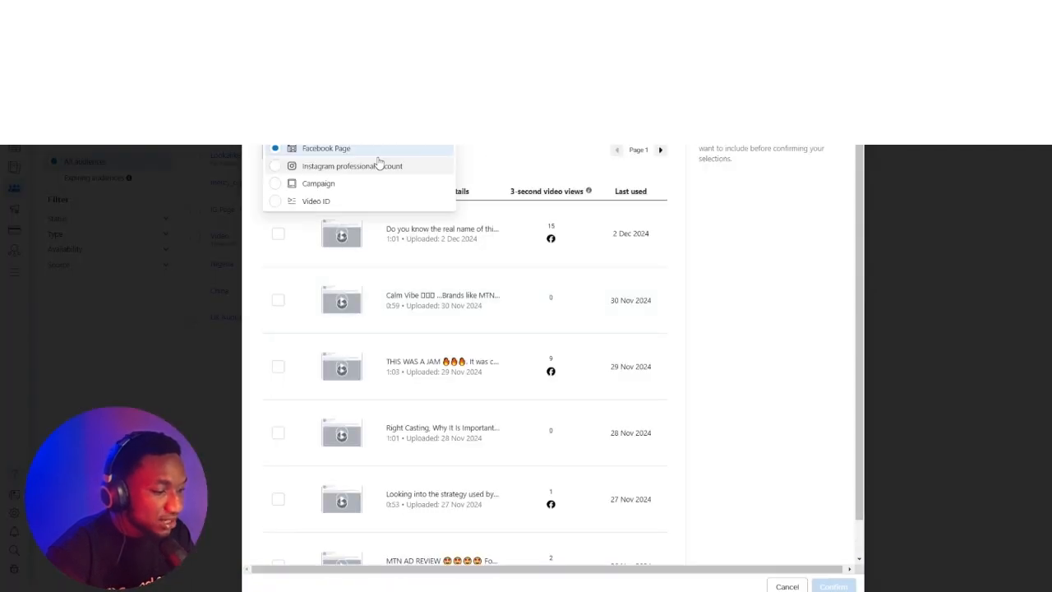
left_click(378, 163)
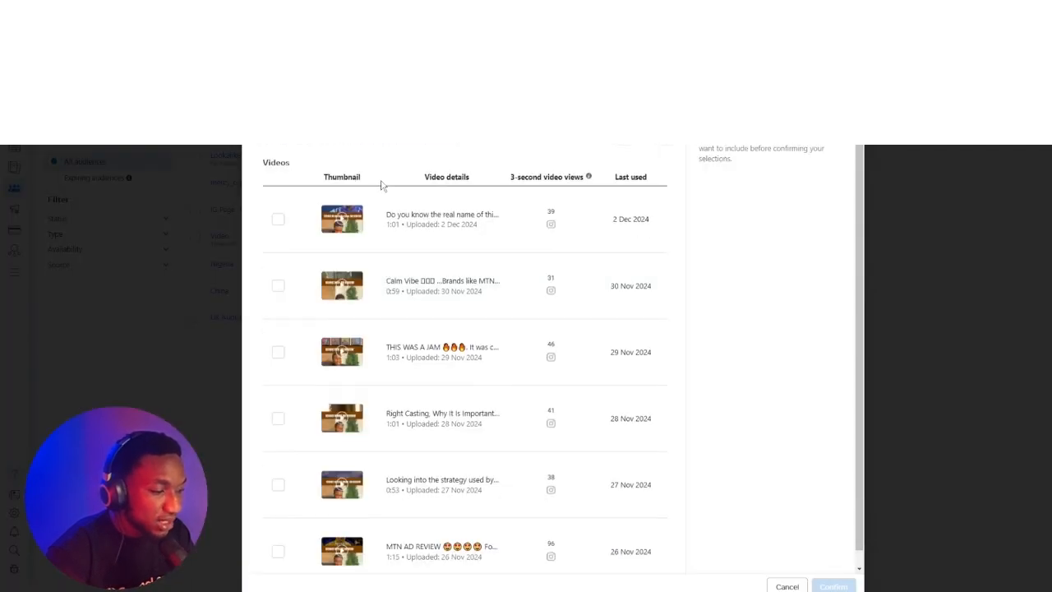
left_click(277, 219)
left_click(278, 286)
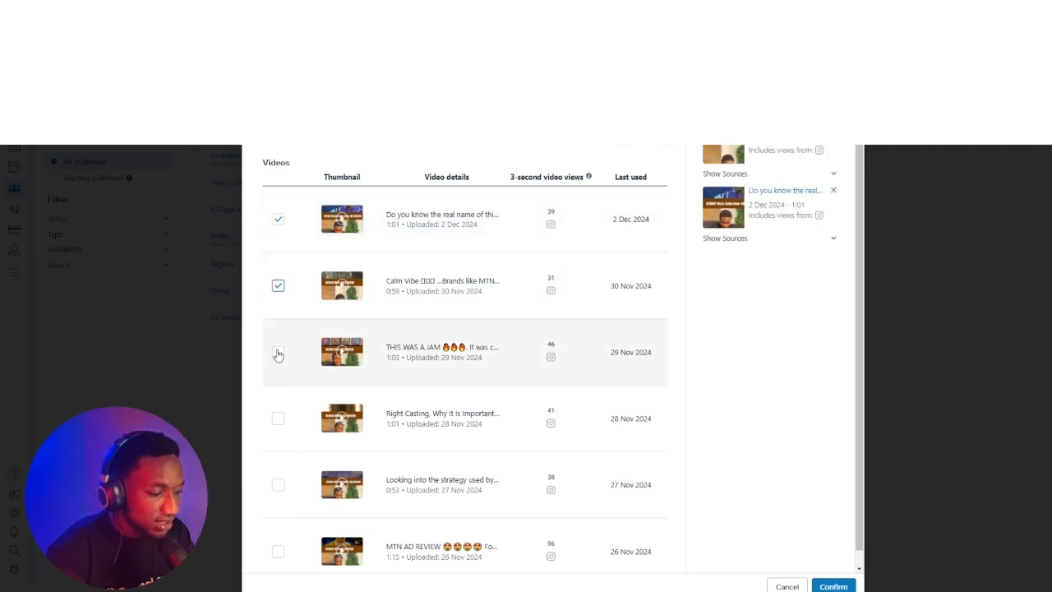
left_click(278, 353)
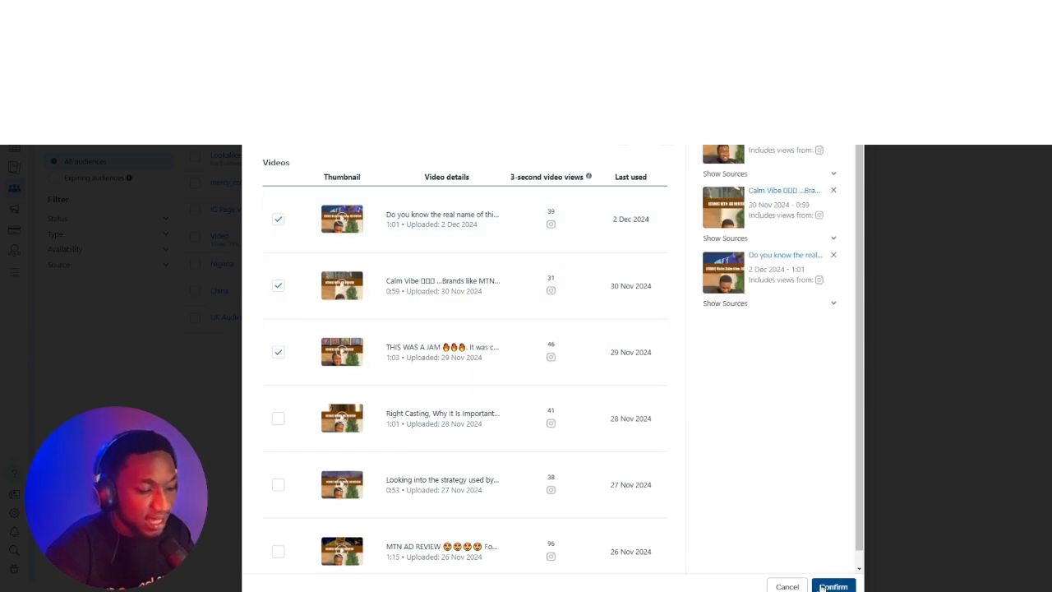
left_click(821, 587)
Name the audience "Video viewer", describe it as "Video Cam", create it and dismiss the next-steps dialog.
left_click(583, 410)
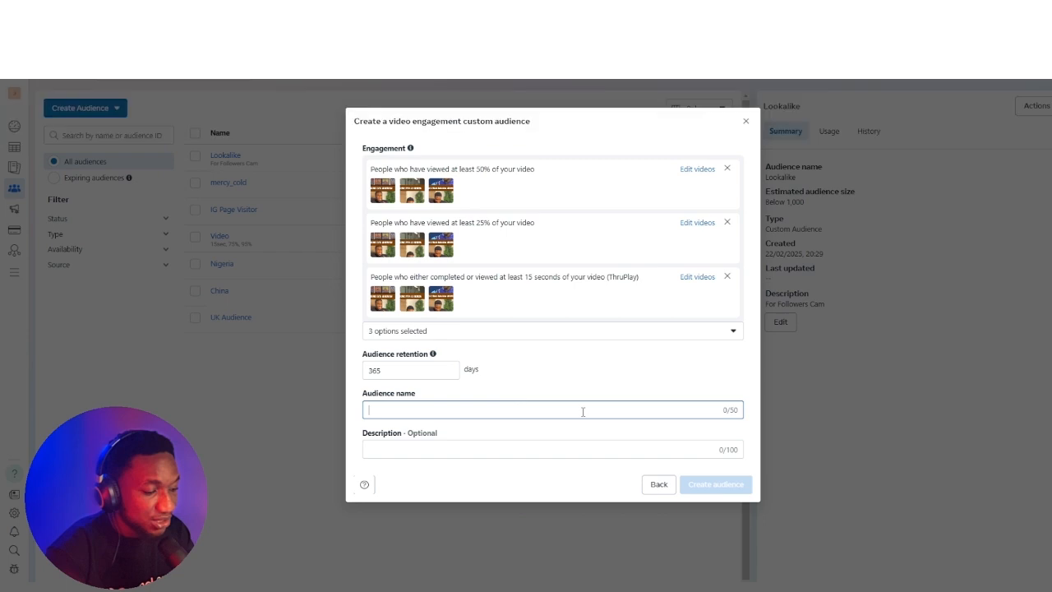
type("Vide")
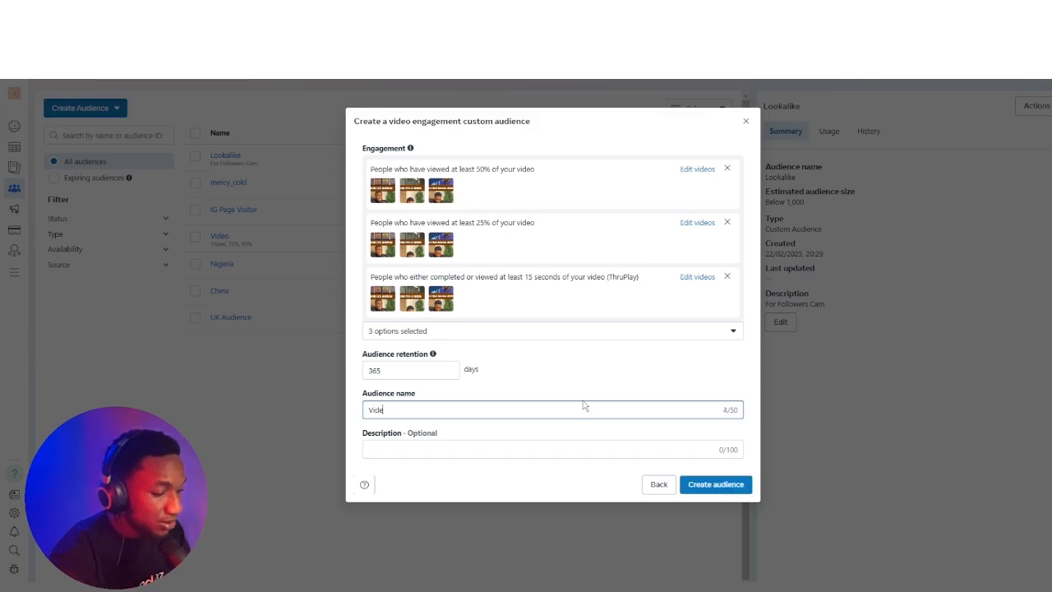
type("o viewer")
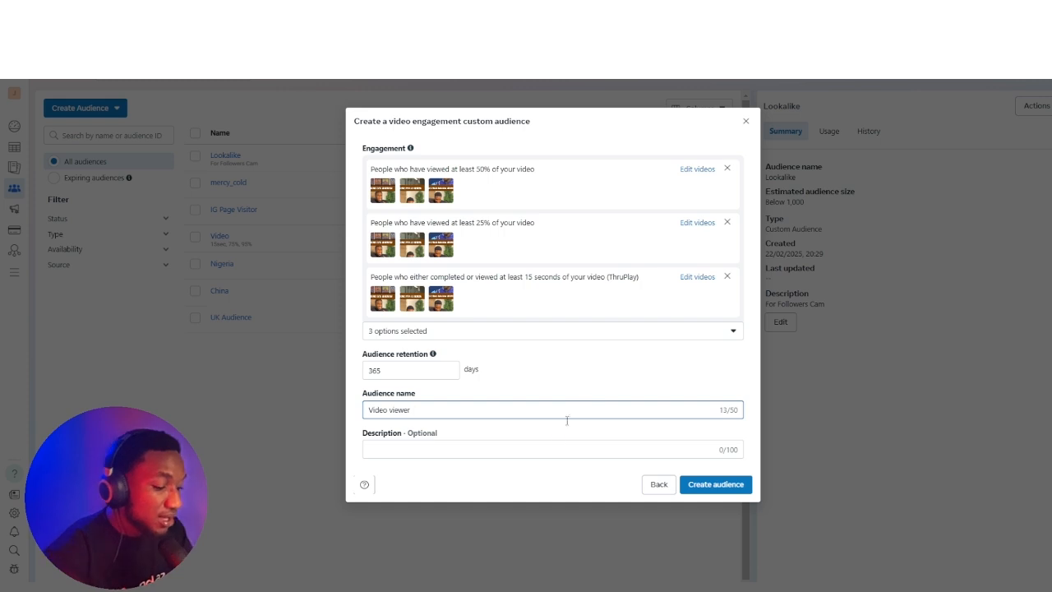
left_click(555, 450)
type("Vi")
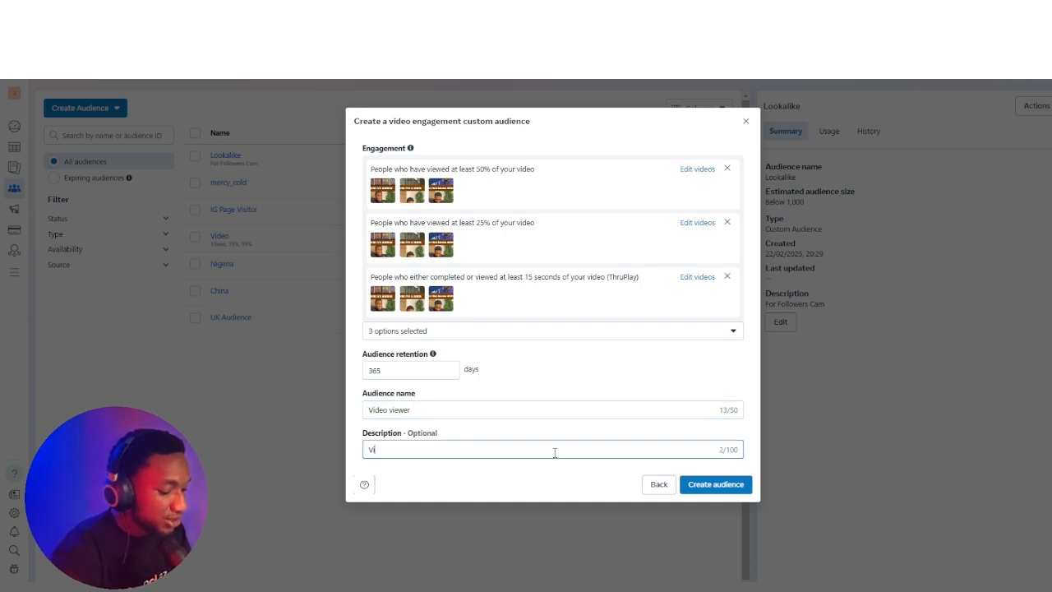
type("deo Cam")
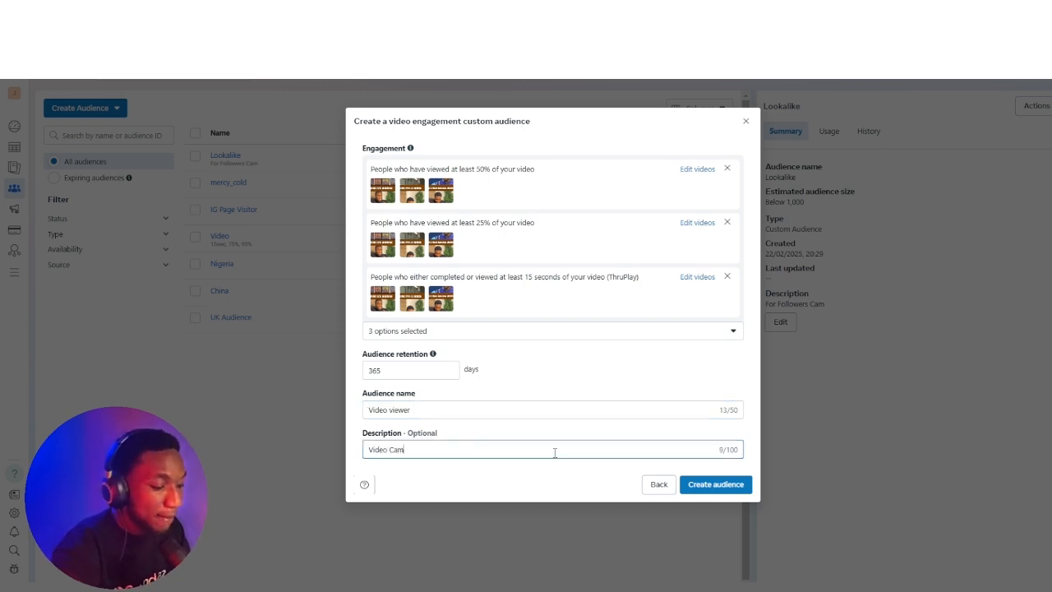
left_click(722, 489)
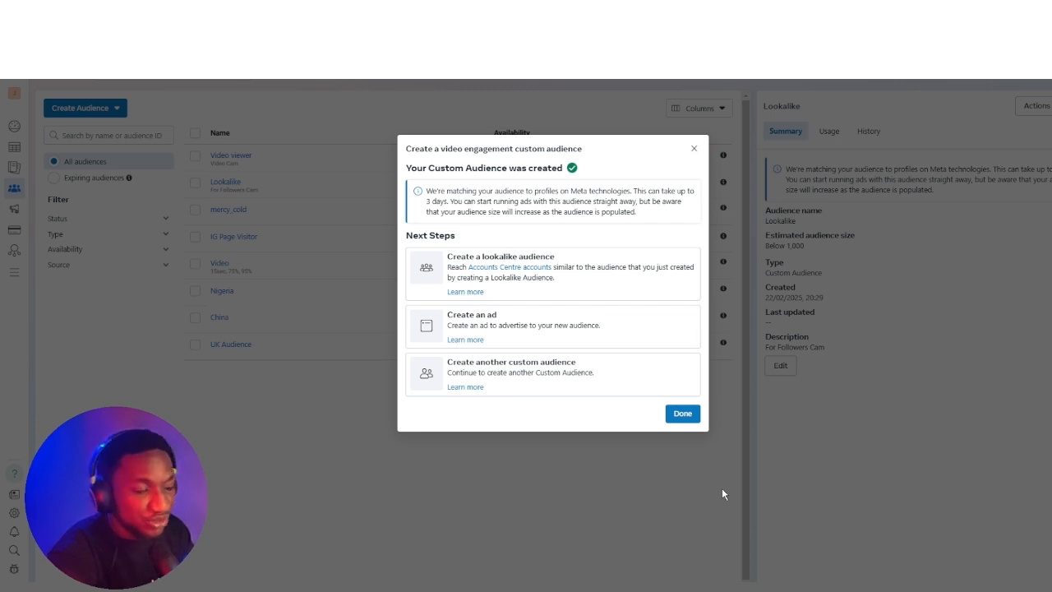
left_click(682, 413)
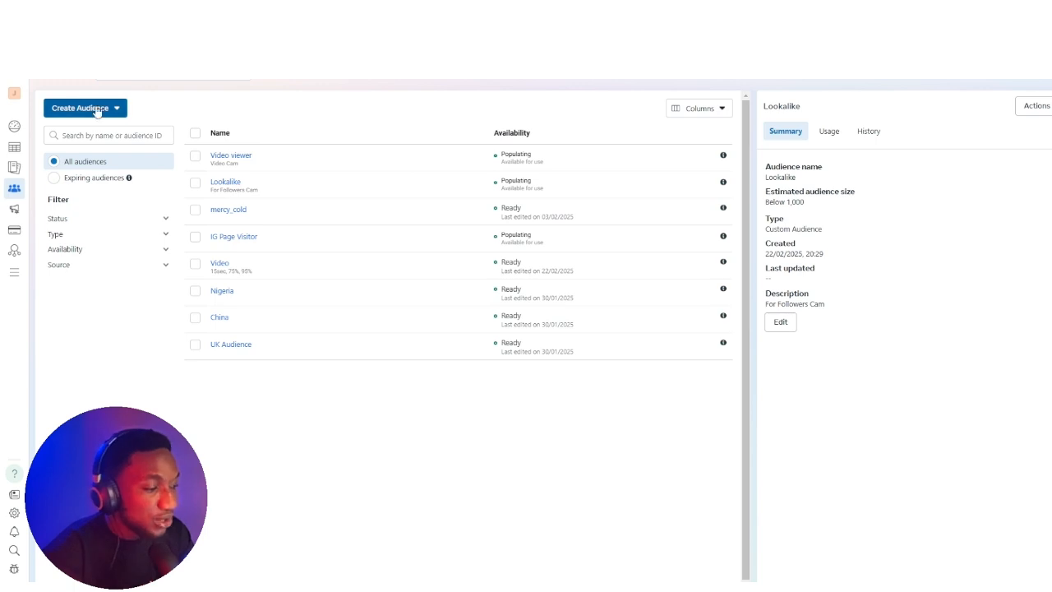
Start a lookalike audience with a new Custom Audience with customer value source and accept the value-based audience terms.
left_click(97, 111)
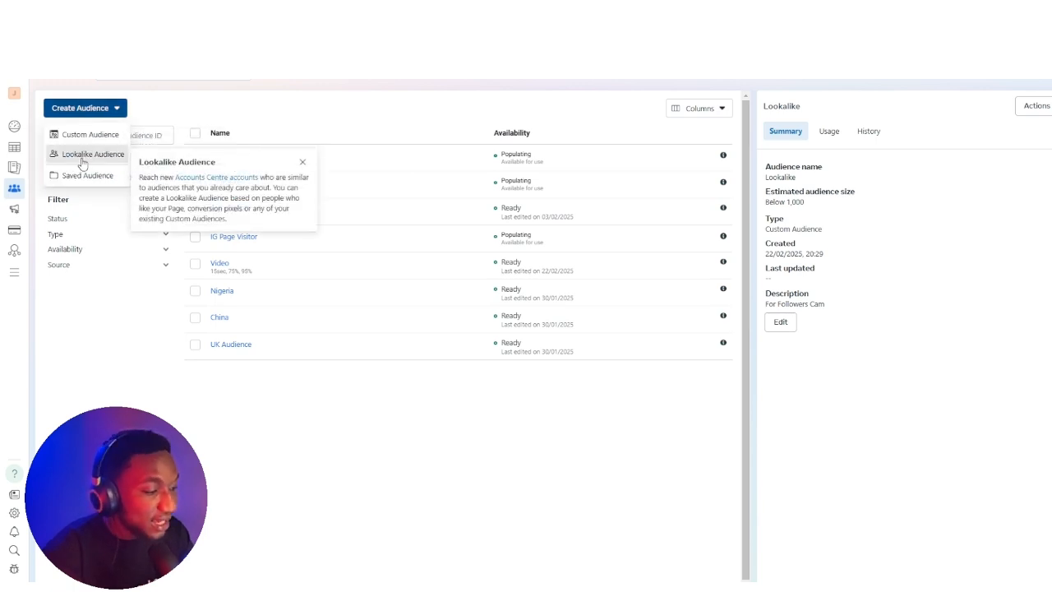
left_click(82, 162)
left_click(463, 212)
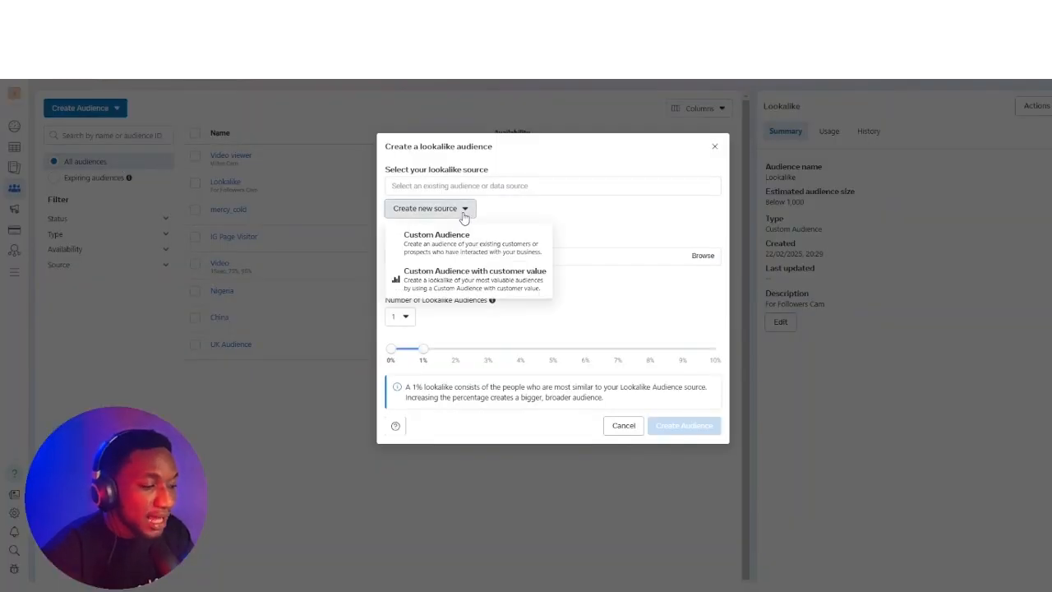
left_click(467, 276)
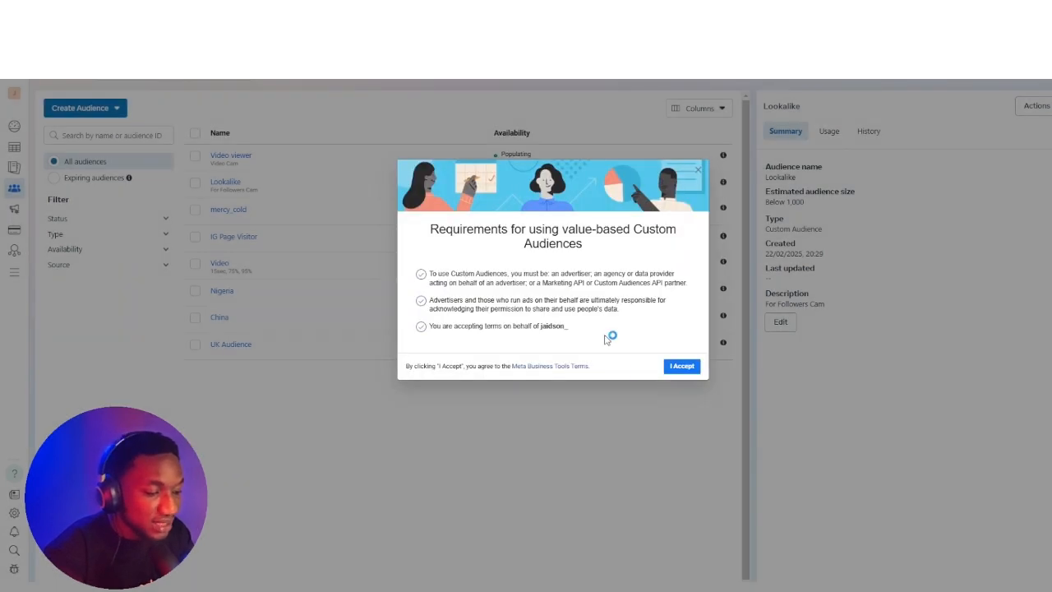
left_click(672, 366)
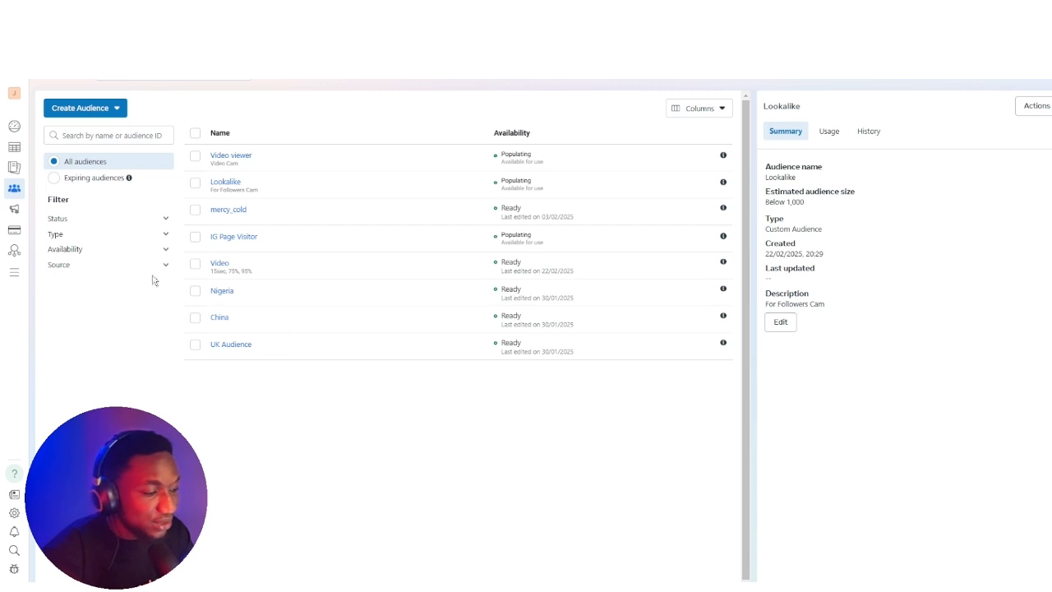
Review the custom audience sources available for a new lookalike audience and close the dialog without choosing one.
left_click(96, 114)
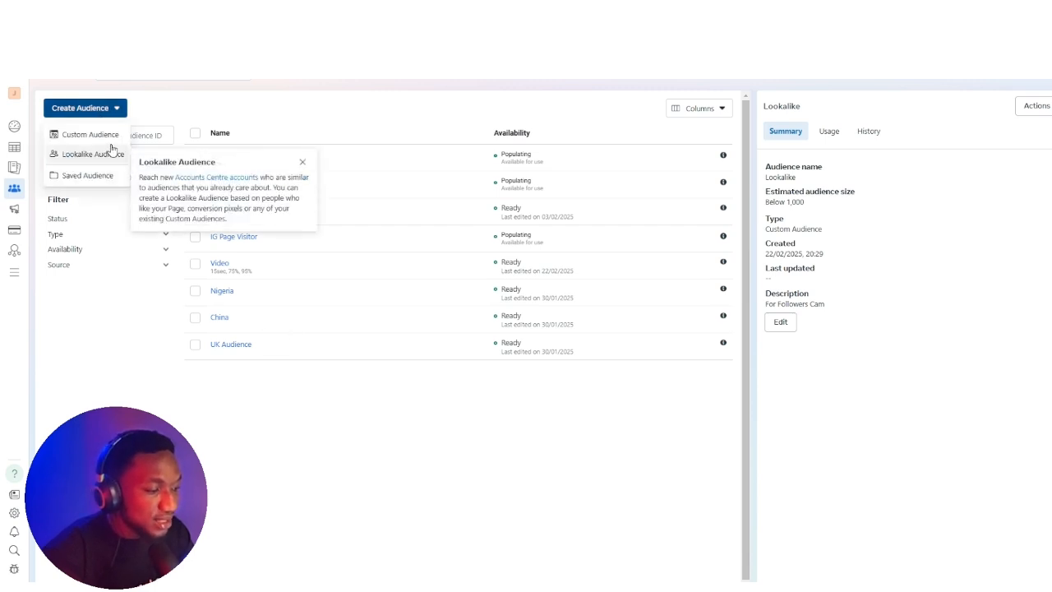
left_click(103, 155)
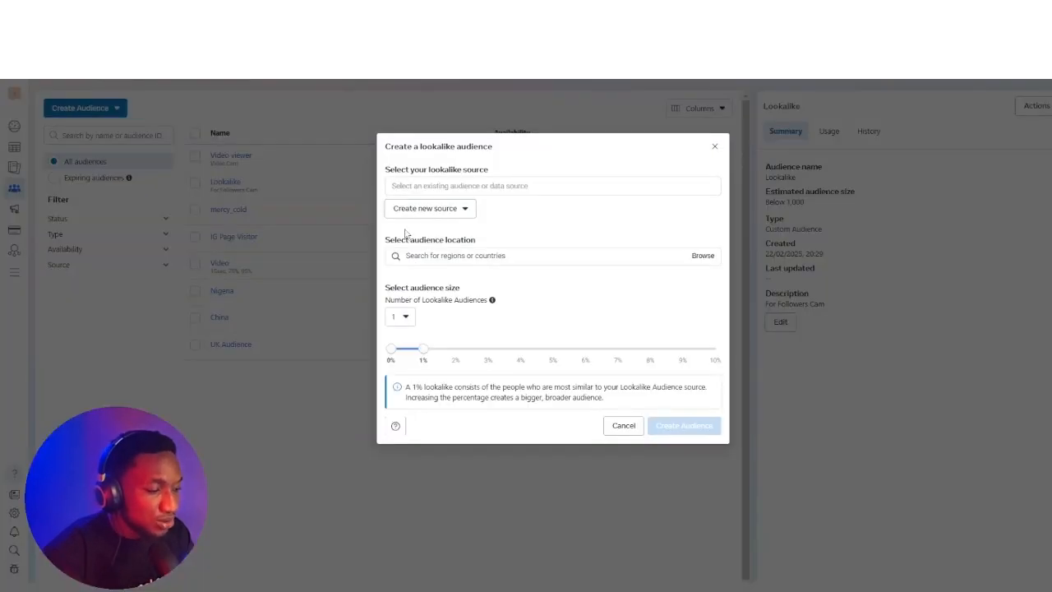
left_click(428, 208)
left_click(432, 237)
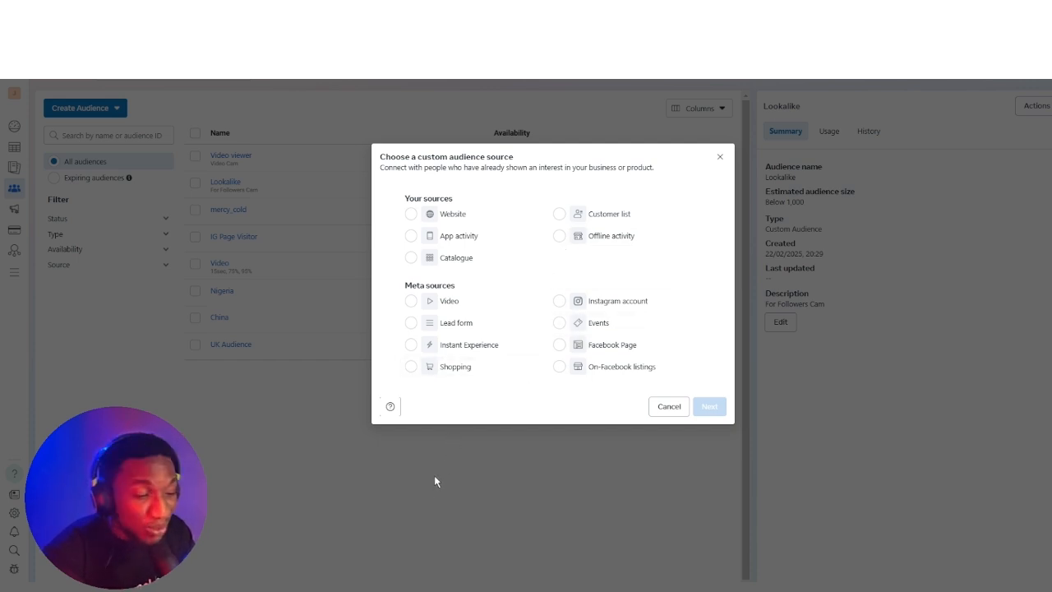
left_click(664, 405)
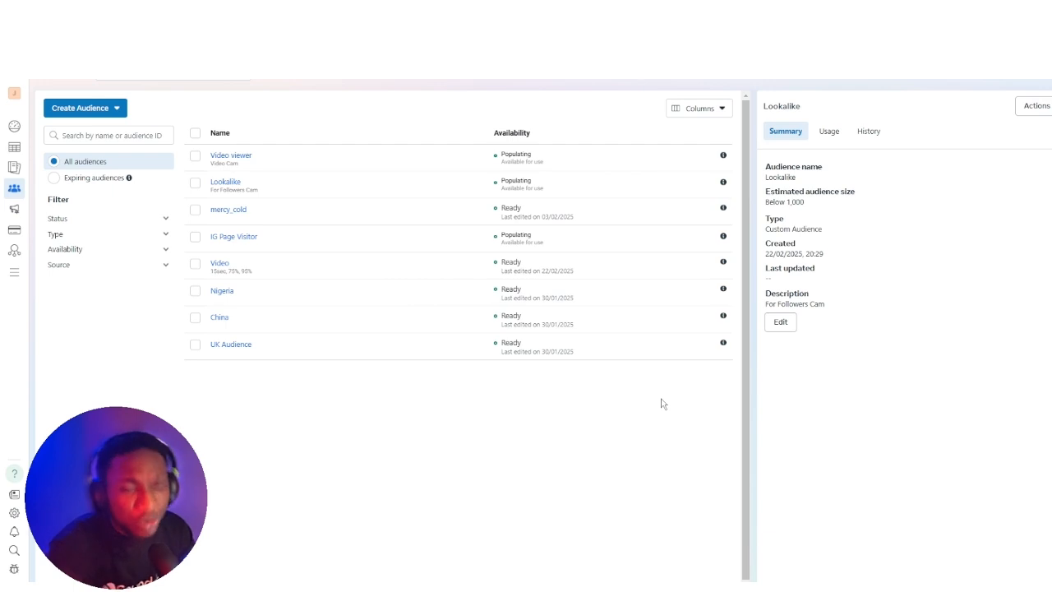